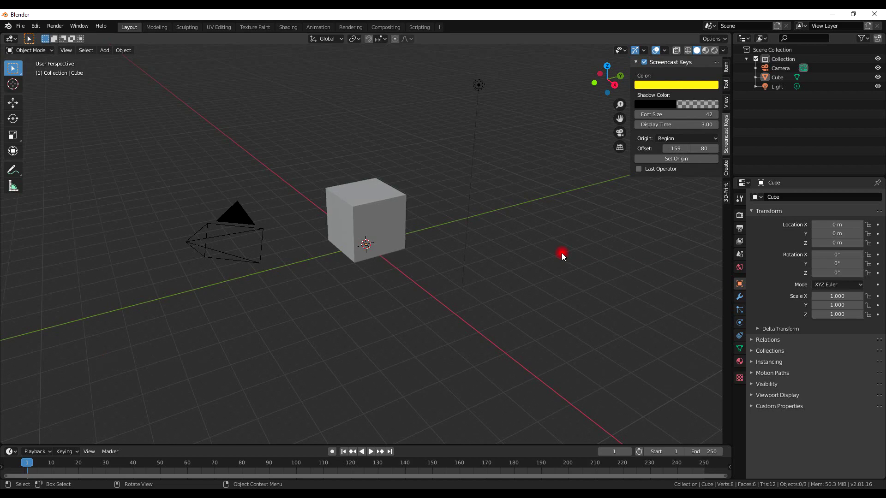
# Delete the cube's top face in Edit Mode using face selection.
pyautogui.moveTo(368, 267); pyautogui.dragTo(399, 229, button='middle')
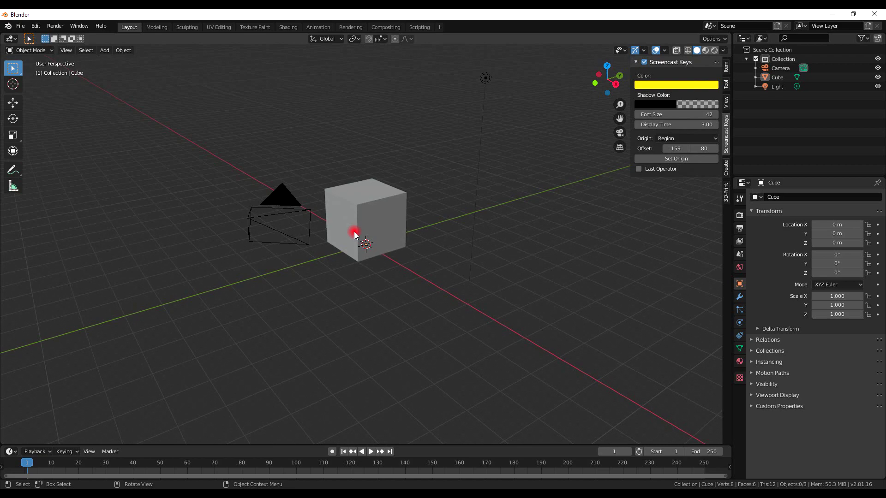
pyautogui.click(388, 212)
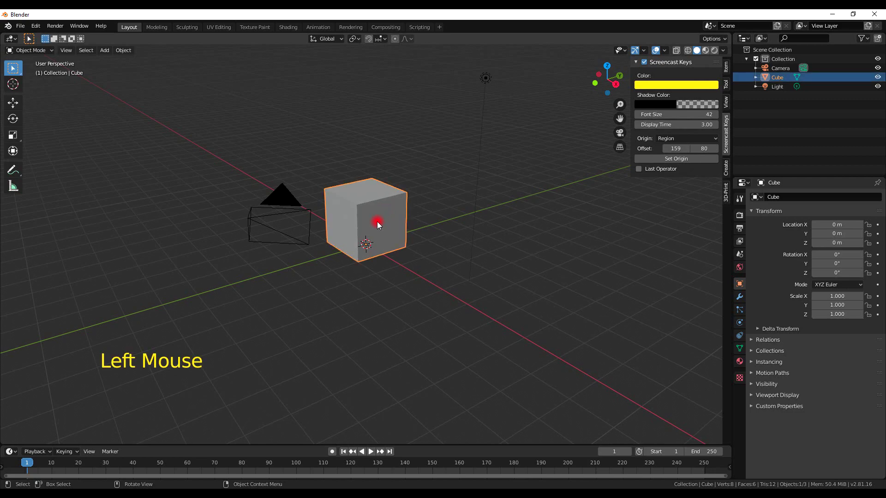
pyautogui.click(368, 190)
pyautogui.press('Tab')
pyautogui.click(368, 190)
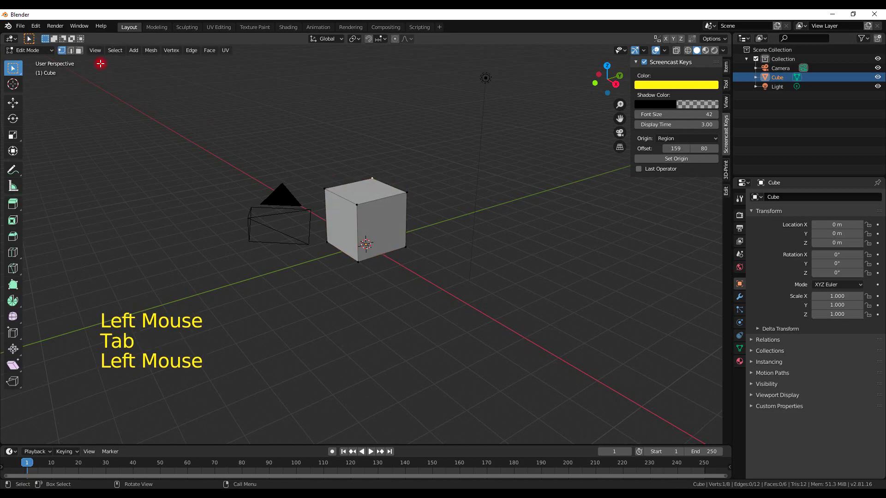
pyautogui.click(79, 51)
pyautogui.click(368, 191)
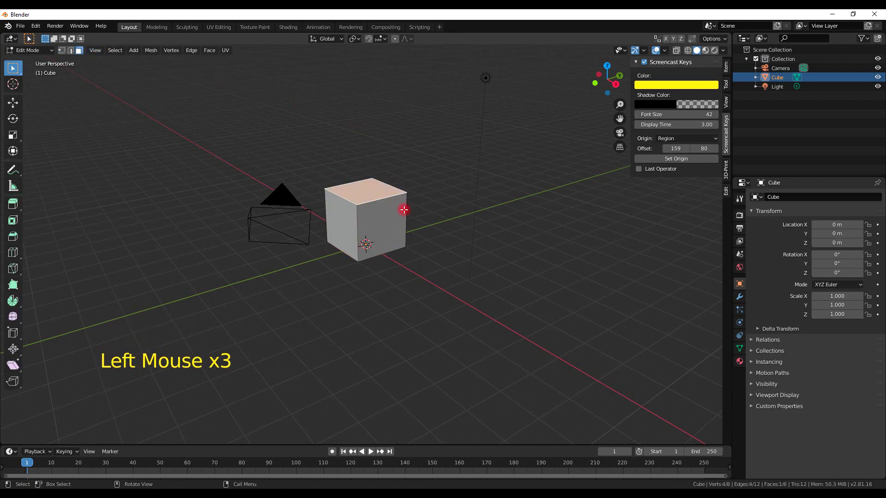
pyautogui.press('x')
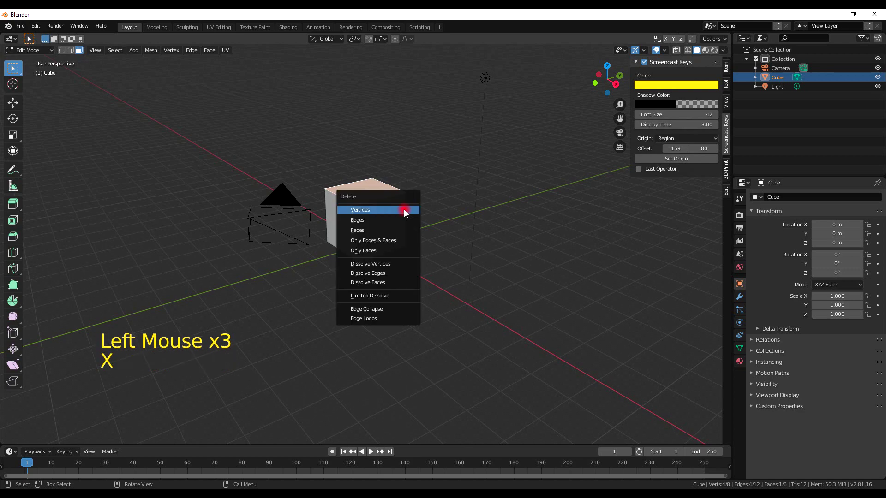
pyautogui.click(397, 229)
# Delete the cube's side face on the negative Y side.
pyautogui.click(342, 214)
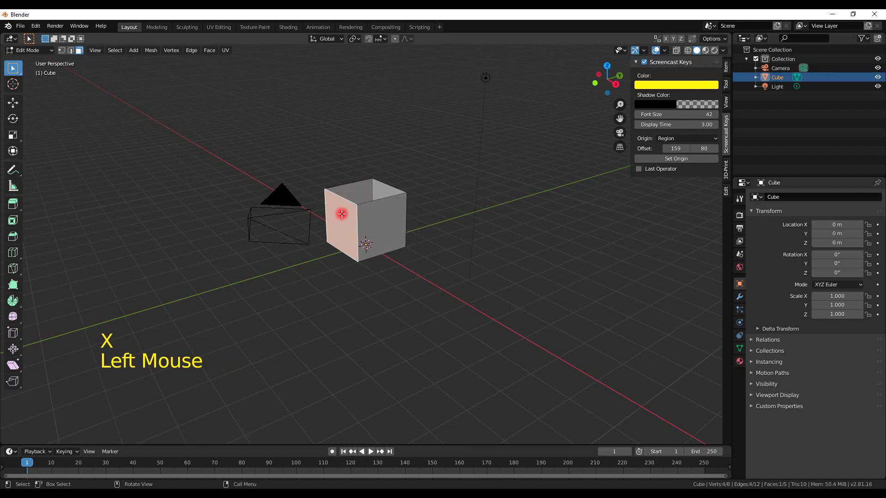
pyautogui.press('d')
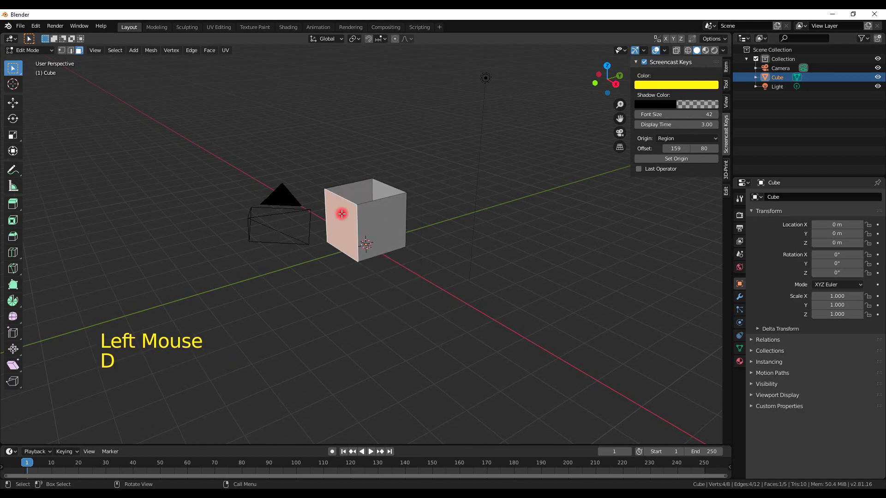
pyautogui.press('x')
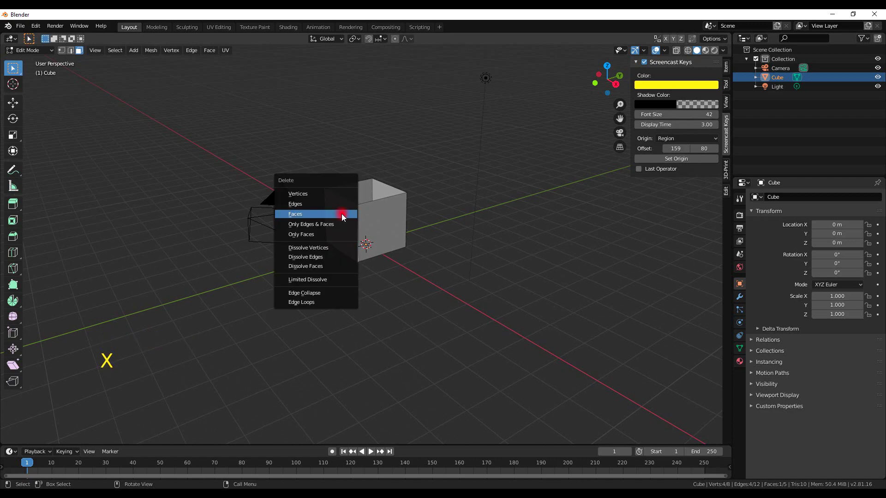
pyautogui.click(342, 214)
# Try to scale the open box along the Z axis in Edit Mode.
pyautogui.moveTo(362, 223); pyautogui.dragTo(396, 220, button='middle')
pyautogui.scroll(3, 376, 226)
pyautogui.scroll(1, 376, 227)
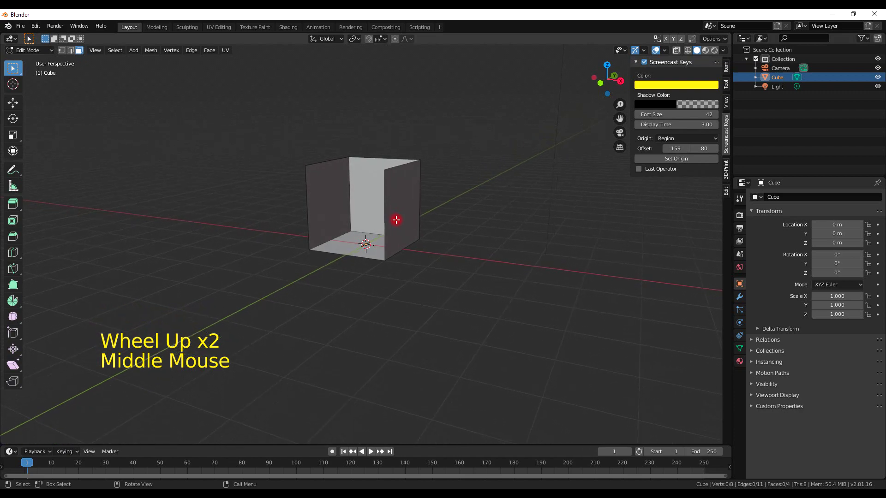
pyautogui.press('s')
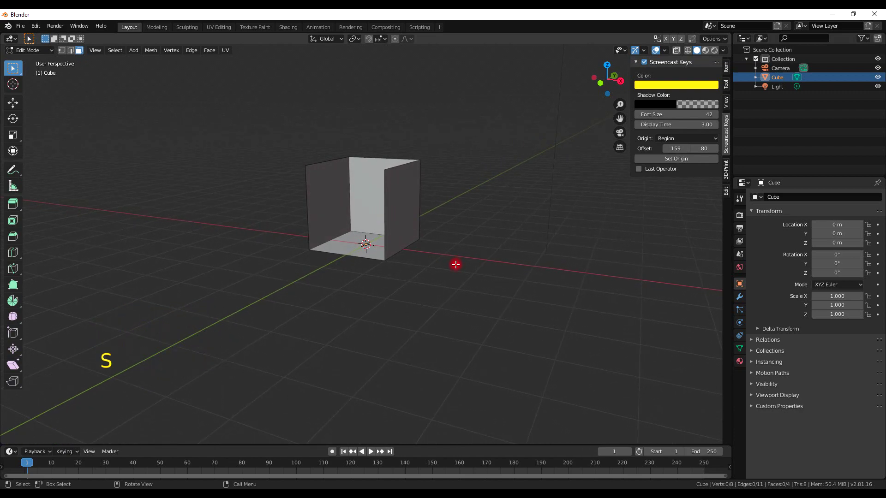
pyautogui.press('z')
pyautogui.press('s')
pyautogui.press('z')
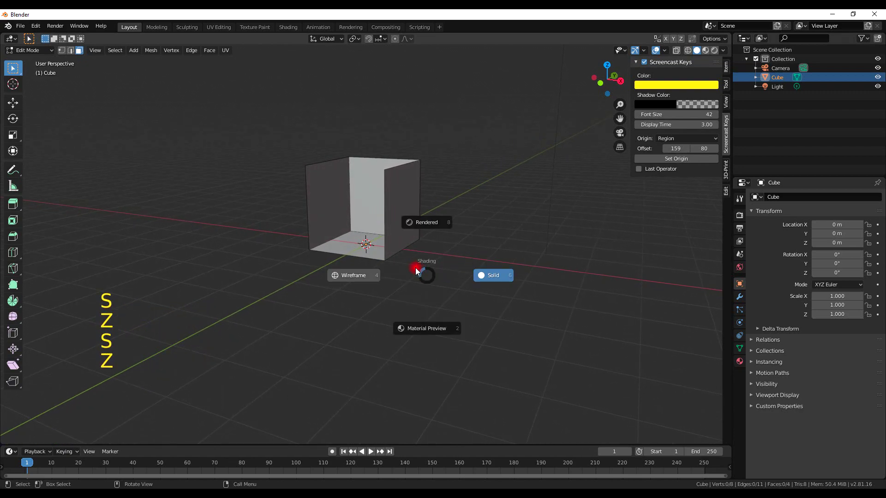
pyautogui.press('s')
pyautogui.press('s')
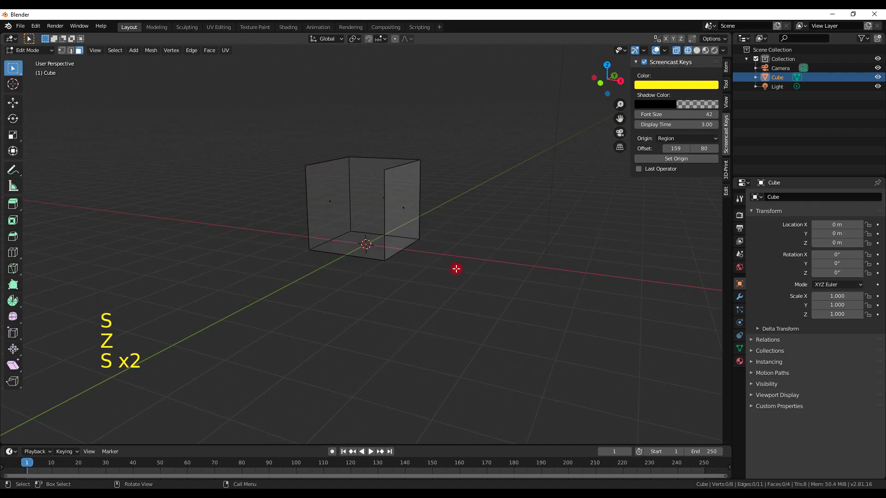
# Return to Object Mode, show Rendered shading and flatten the open box along the Z axis.
pyautogui.press('Tab')
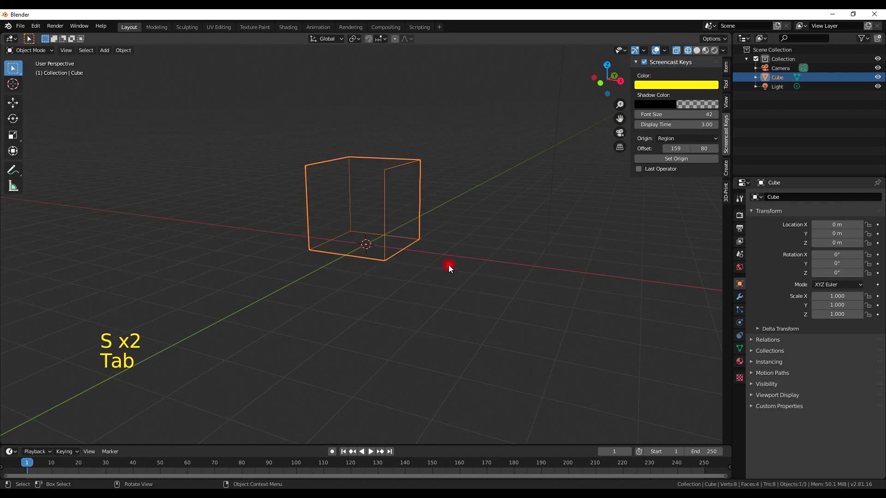
pyautogui.press('z')
pyautogui.click(452, 212)
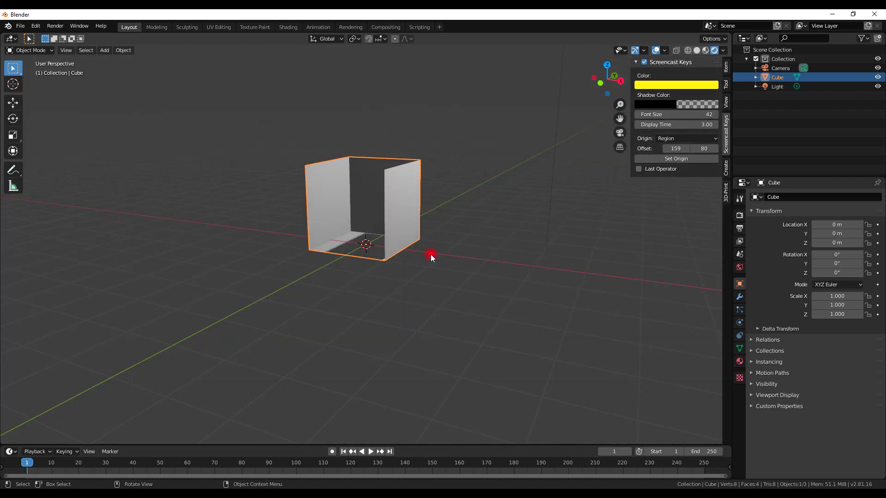
pyautogui.press('s')
pyautogui.press('z')
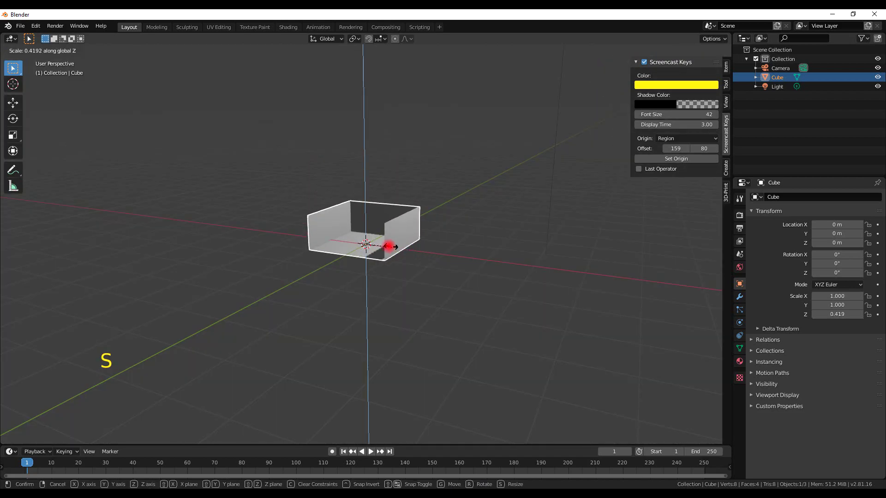
pyautogui.click(389, 247)
# Switch to Material Preview shading and rescale the open box along Z to a scale of about 0.422.
pyautogui.moveTo(396, 247); pyautogui.dragTo(445, 254, button='middle')
pyautogui.click(707, 50)
pyautogui.moveTo(321, 238)
pyautogui.mouseDown(button='middle')
pyautogui.moveTo(304, 231)
pyautogui.moveTo(365, 260)
pyautogui.moveTo(354, 263)
pyautogui.moveTo(364, 245)
pyautogui.mouseUp(button='middle')
pyautogui.scroll(6, 363, 254)
pyautogui.press('s')
pyautogui.press('z')
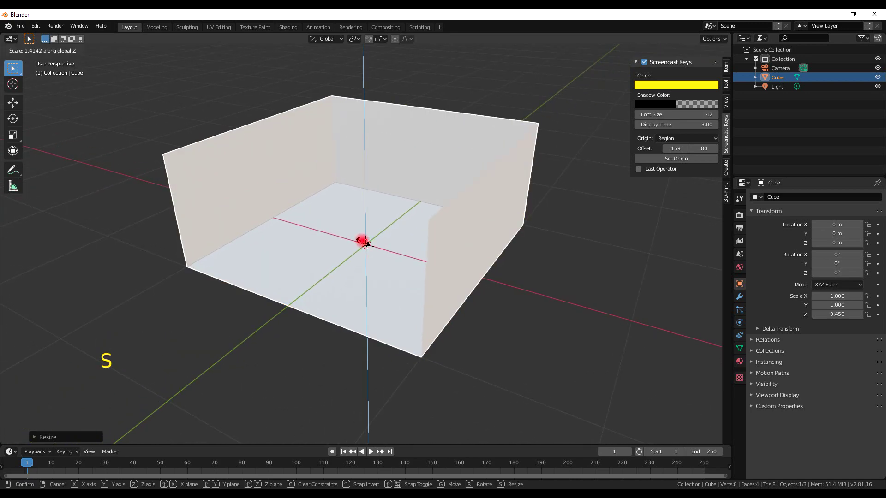
pyautogui.press('shift')
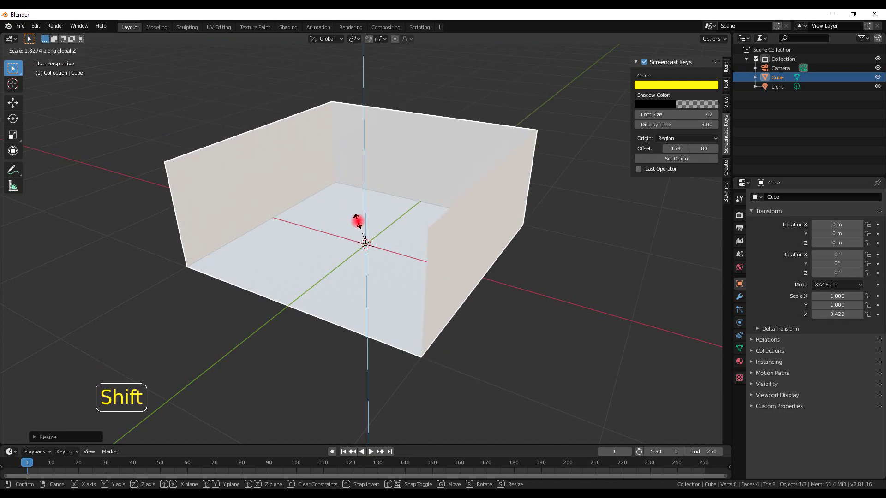
pyautogui.click(358, 221)
# Enlarge the open box uniformly by a factor of about 6.58 and switch to Solid shading.
pyautogui.press('Tab')
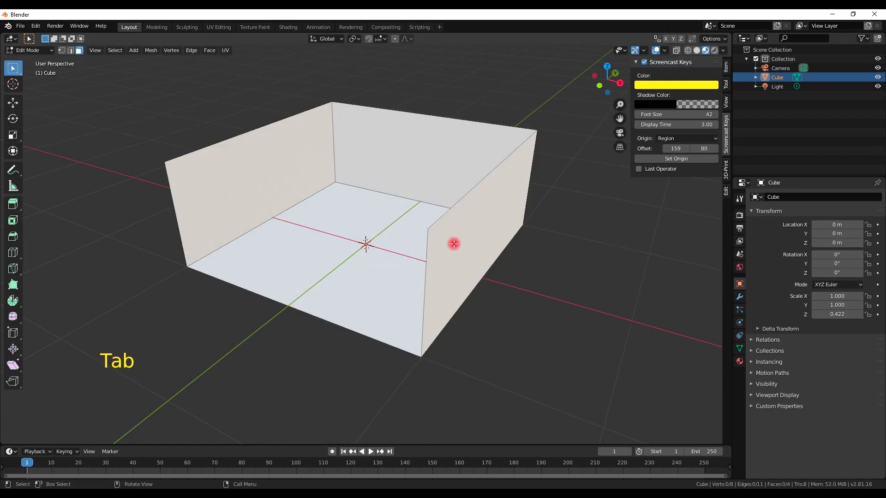
pyautogui.press('Tab')
pyautogui.moveTo(366, 243)
pyautogui.mouseDown(button='middle')
pyautogui.moveTo(380, 232)
pyautogui.moveTo(364, 250)
pyautogui.mouseUp(button='middle')
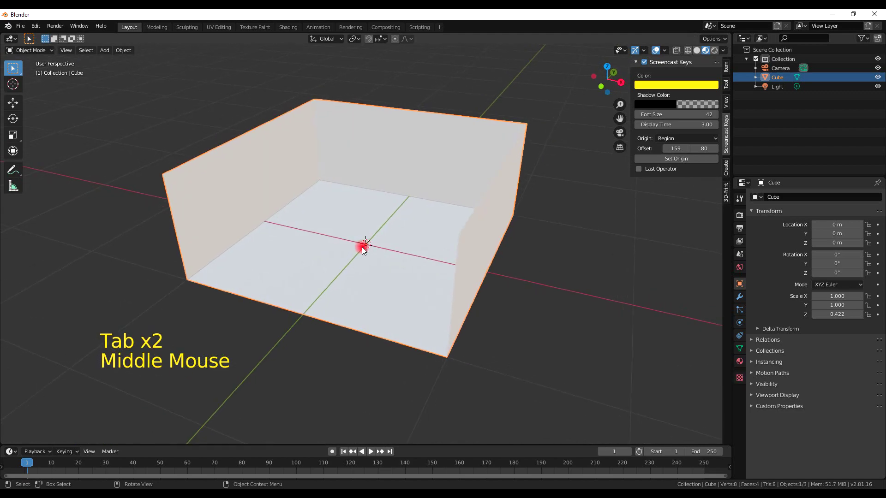
pyautogui.scroll(-6, 382, 191)
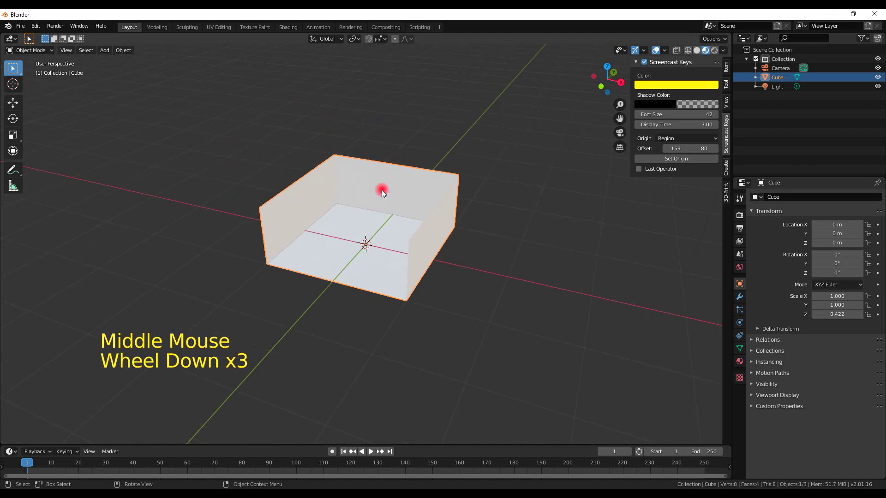
pyautogui.press('s')
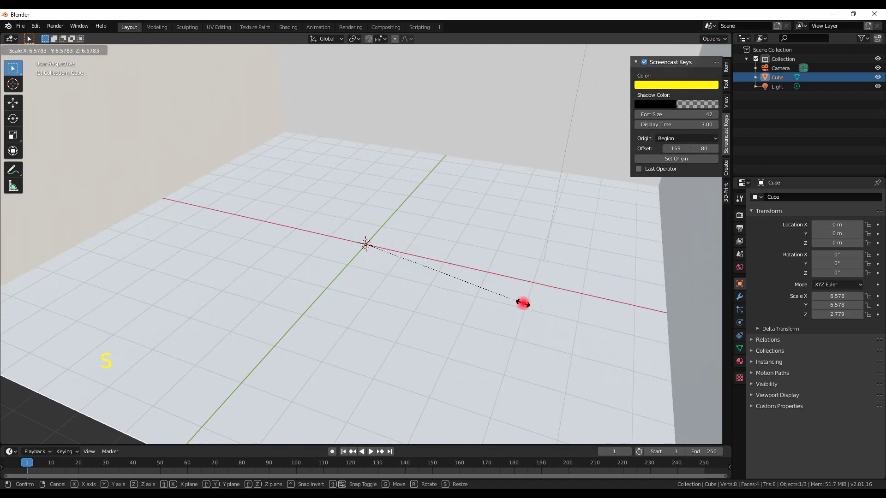
pyautogui.click(528, 306)
pyautogui.moveTo(526, 305); pyautogui.dragTo(490, 275, button='middle')
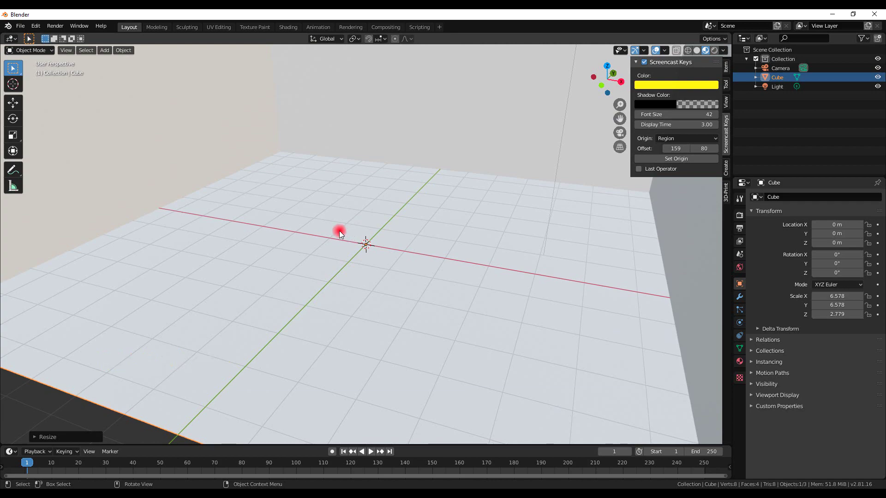
pyautogui.click(697, 50)
# Add a new cube at the room's centre and move it up 1 m to rest on the floor.
pyautogui.moveTo(388, 212)
pyautogui.mouseDown(button='middle')
pyautogui.moveTo(362, 206)
pyautogui.moveTo(359, 226)
pyautogui.mouseUp(button='middle')
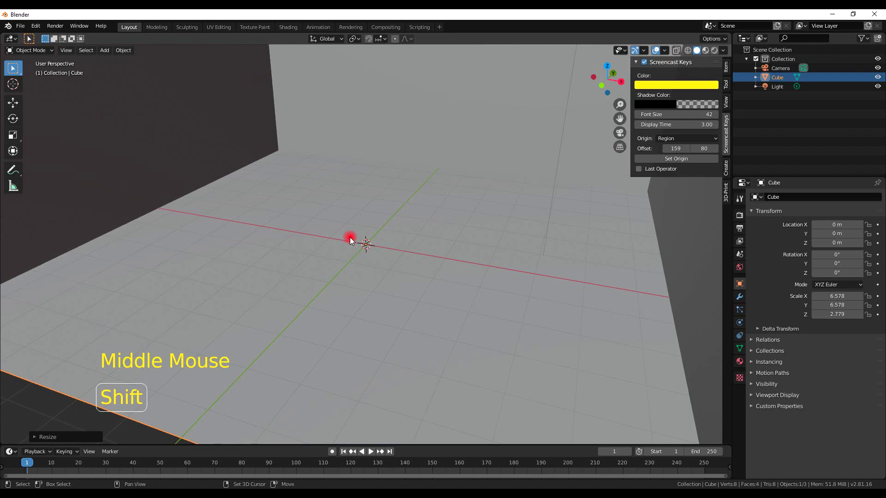
pyautogui.hotkey('shift', 'a')
pyautogui.moveTo(352, 238)
pyautogui.click(388, 247)
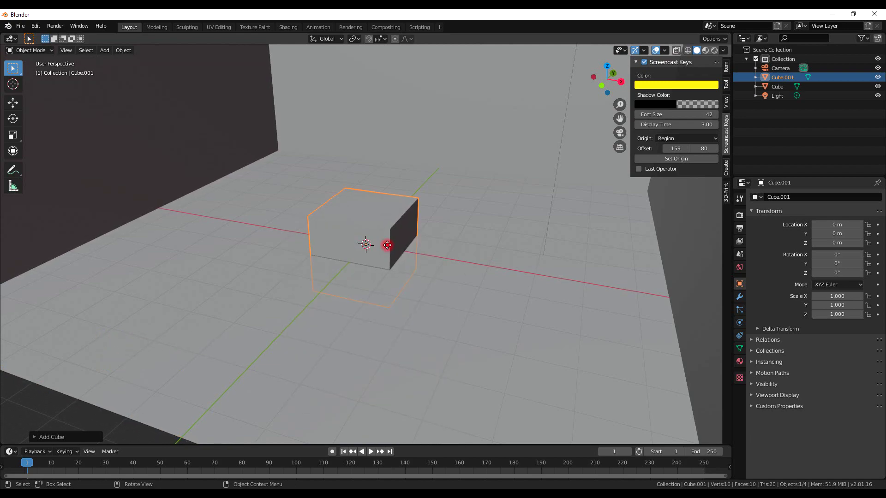
pyautogui.press('g')
pyautogui.keyDown('ctrl'); pyautogui.click(383, 206); pyautogui.keyUp('ctrl')
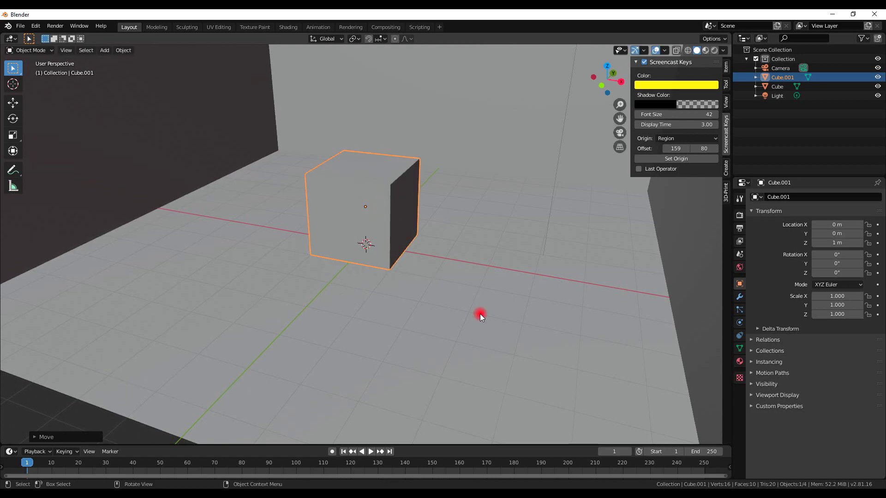
# Scale the new cube into a flat, elongated slab, about 0.115 along Z and 2.292 along Y.
pyautogui.press('s')
pyautogui.press('z')
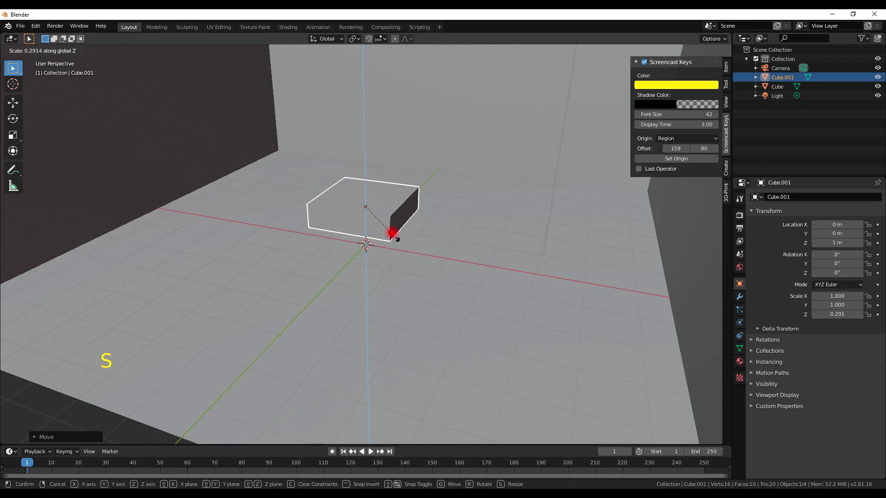
pyautogui.click(398, 240)
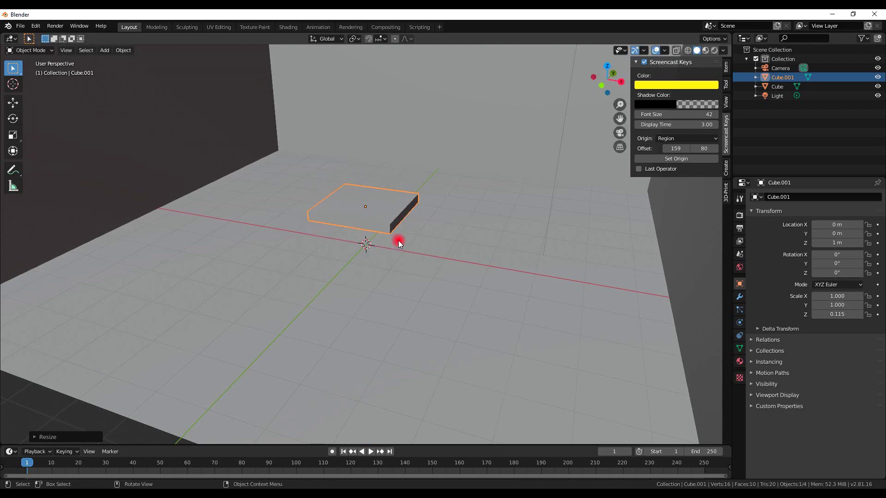
pyautogui.press('s')
pyautogui.press('y')
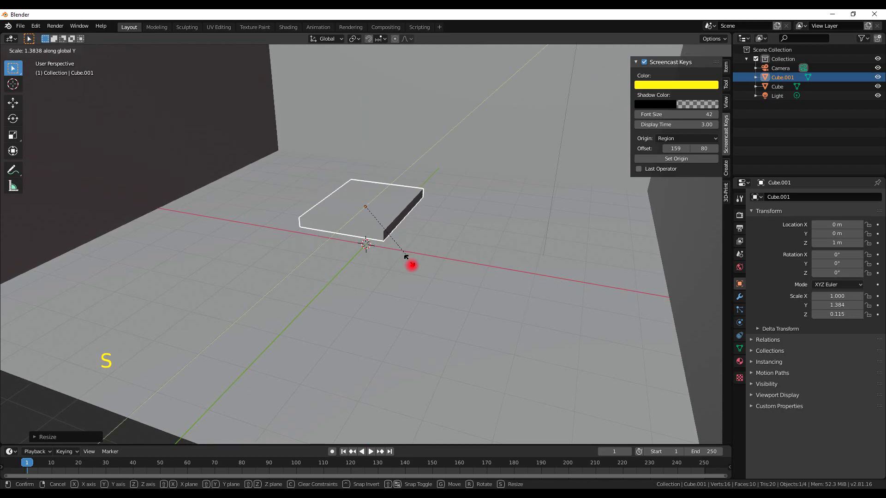
pyautogui.click(427, 291)
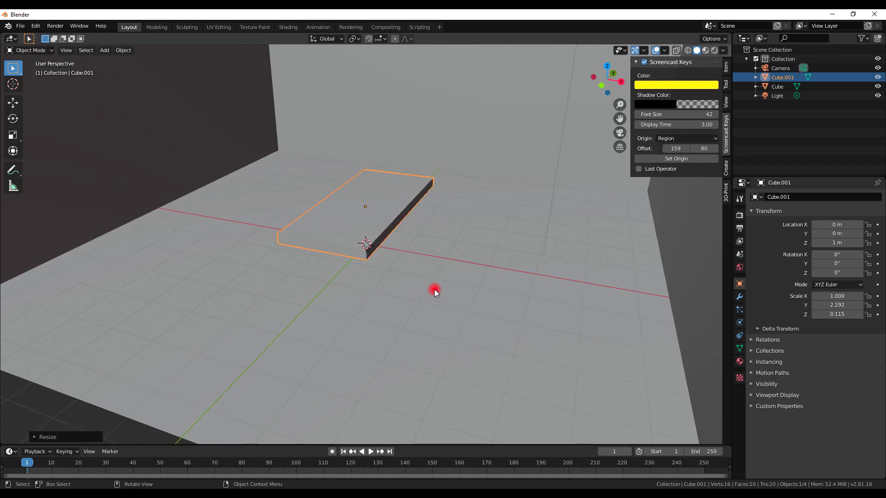
# Delete the room's wall face on the positive X side in Edit Mode.
pyautogui.moveTo(433, 290); pyautogui.dragTo(519, 215, button='middle')
pyautogui.scroll(-3, 429, 263)
pyautogui.click(519, 215)
pyautogui.press('Tab')
pyautogui.click(519, 215)
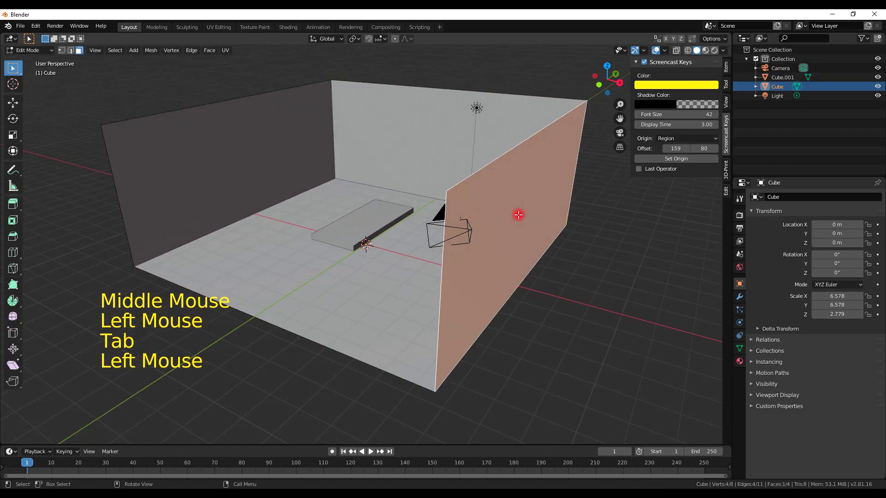
pyautogui.press('x')
pyautogui.click(518, 215)
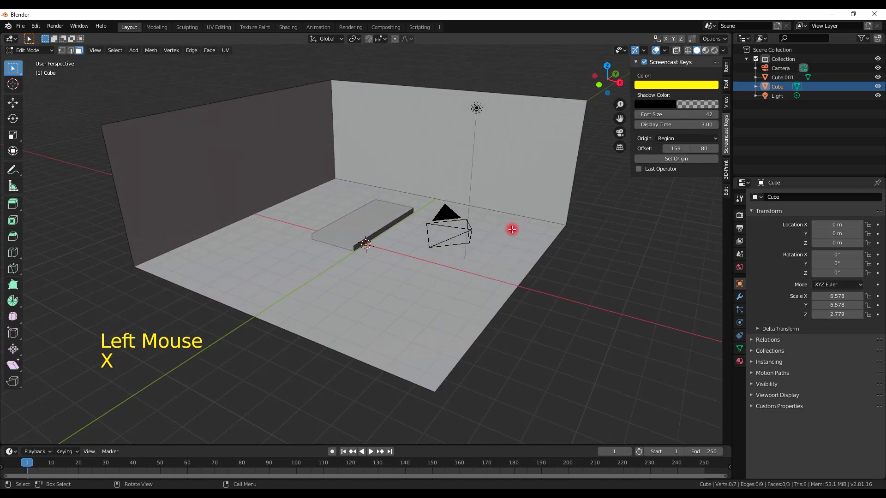
# Cut two crosswise edge loops into the slab, spread them by a factor of about 2.7 along Y, and repeat the loop cut once.
pyautogui.moveTo(519, 215); pyautogui.dragTo(356, 240, button='middle')
pyautogui.scroll(1, 358, 246)
pyautogui.scroll(1, 354, 240)
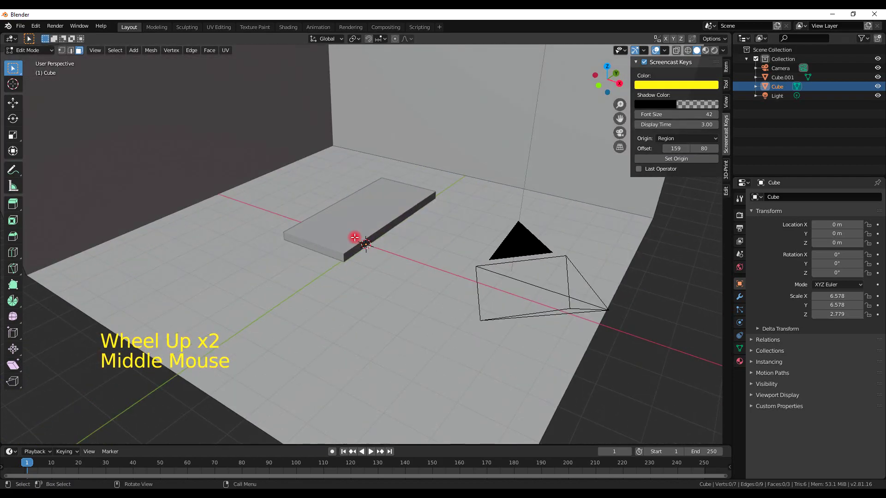
pyautogui.scroll(1, 351, 235)
pyautogui.scroll(2, 345, 230)
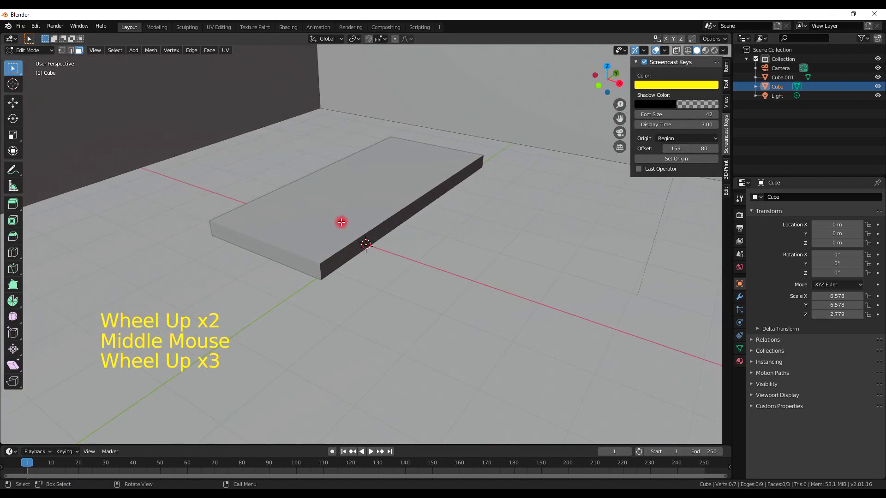
pyautogui.press('Tab')
pyautogui.click(341, 222)
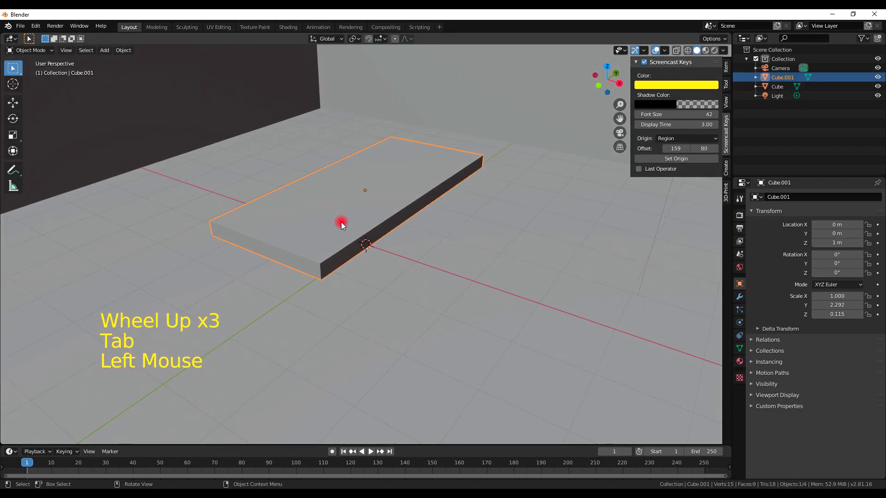
pyautogui.press('Tab')
pyautogui.hotkey('ctrl', 'r')
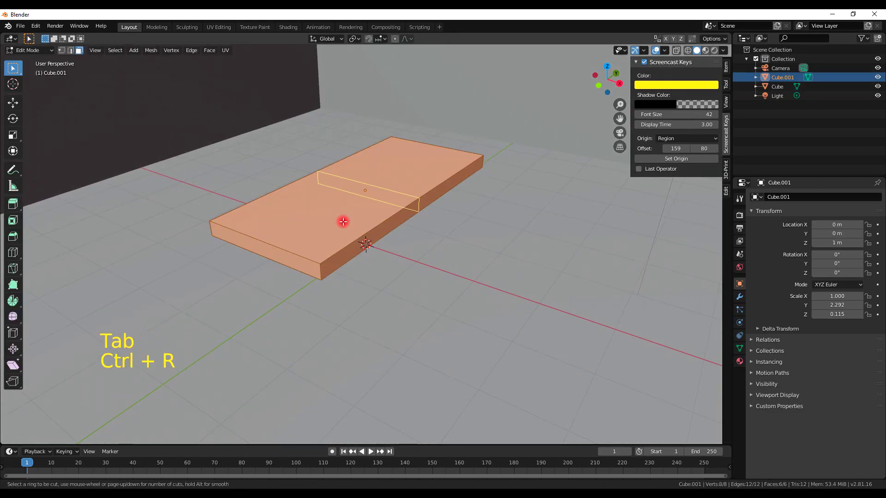
pyautogui.scroll(1, 346, 220)
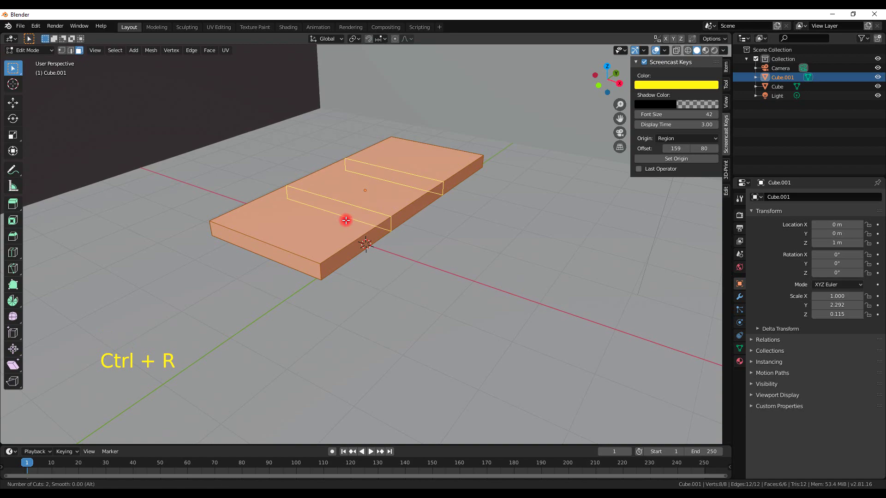
pyautogui.click(346, 220)
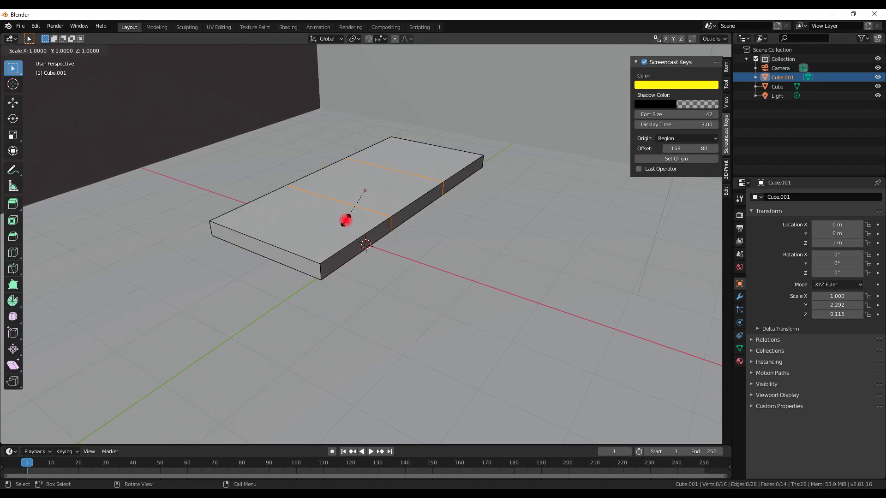
pyautogui.press('y')
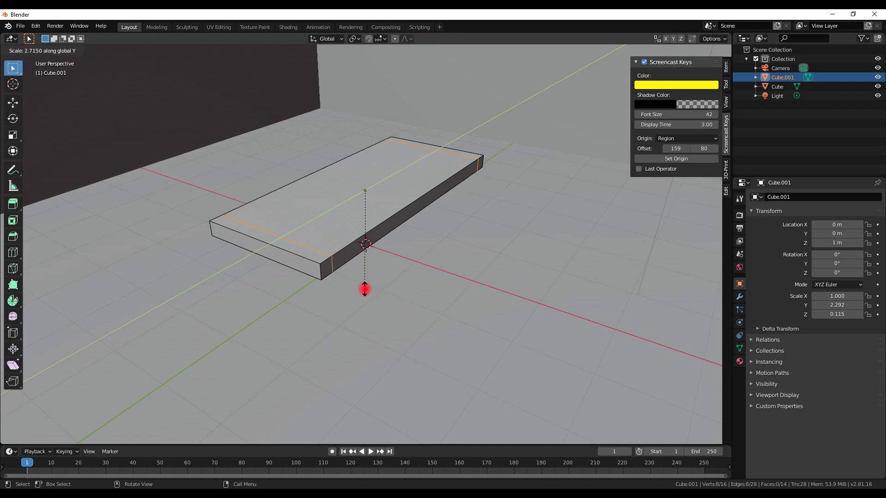
pyautogui.click(365, 286)
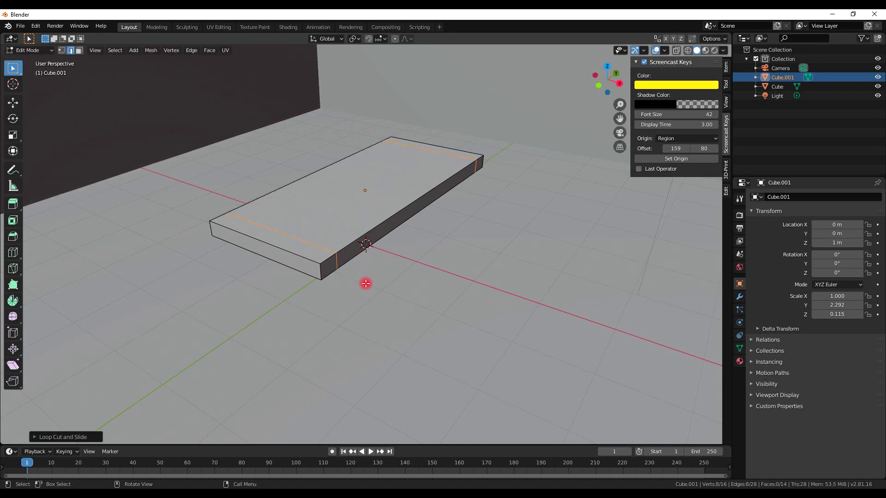
pyautogui.hotkey('shift', 'r')
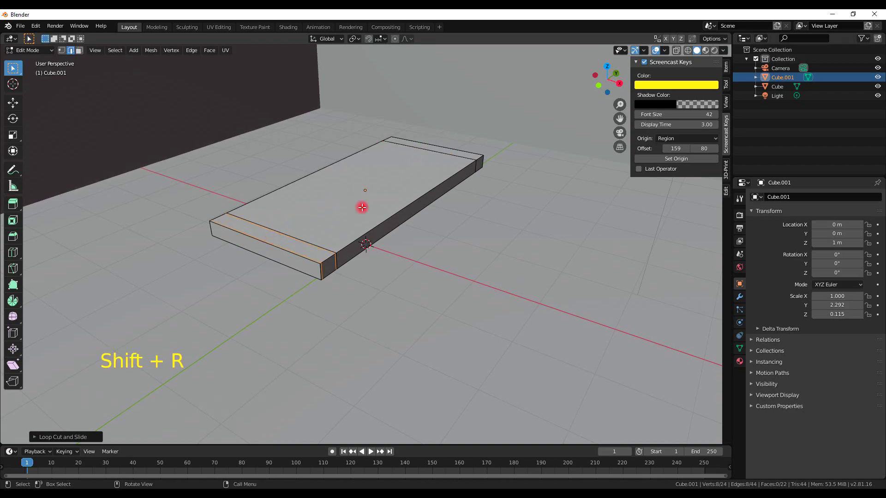
# Cut two lengthwise edge loops into the slab, scale them about 2.45 along X, and pull them back in by about 0.88.
pyautogui.hotkey('ctrl', 'r')
pyautogui.scroll(2, 299, 249)
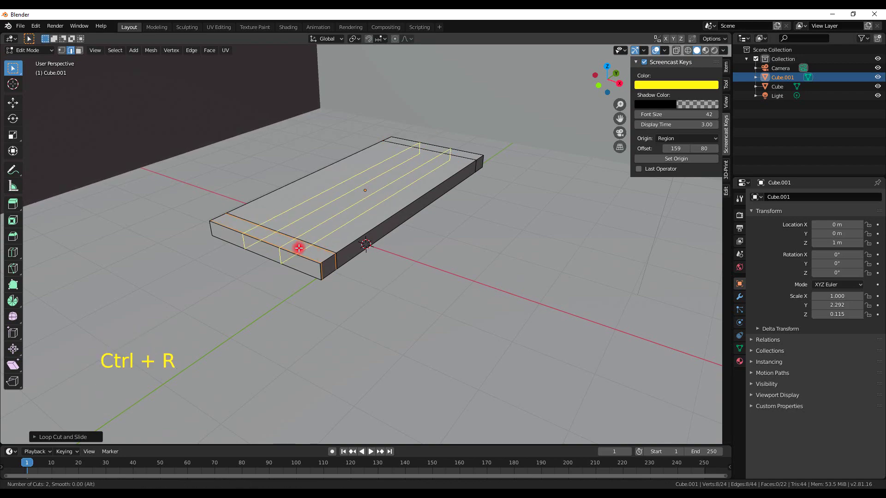
pyautogui.click(299, 248)
pyautogui.press('s')
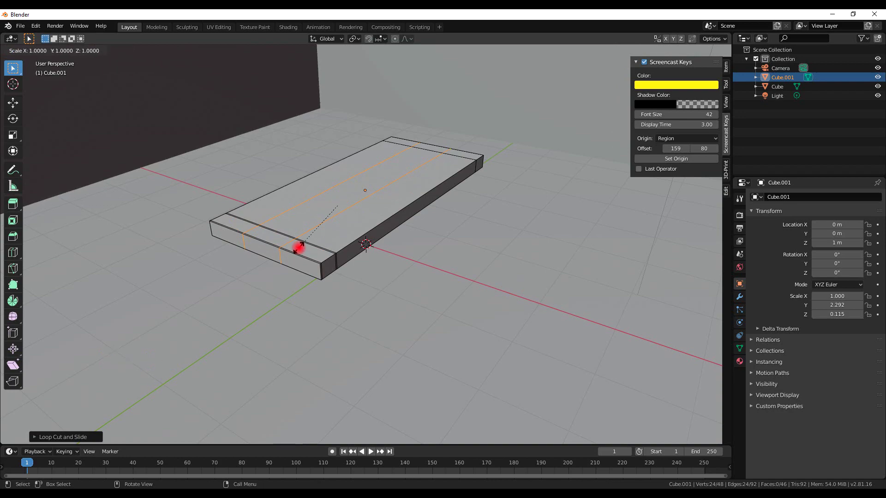
pyautogui.press('x')
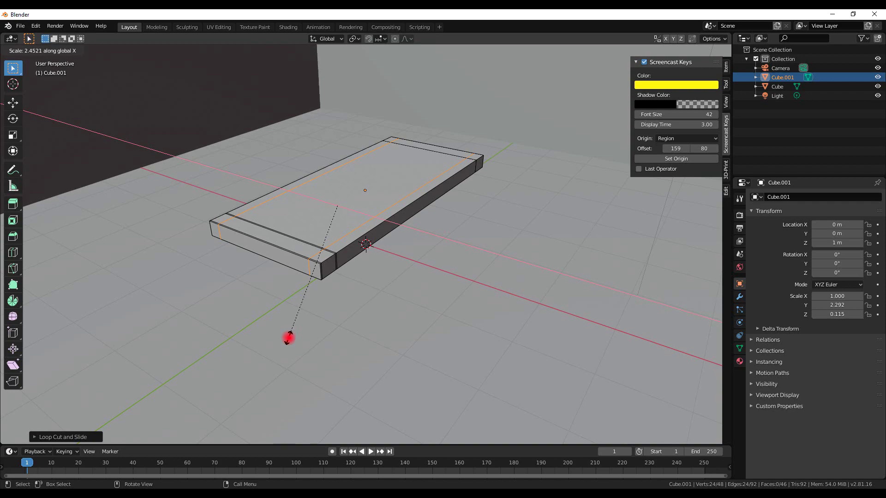
pyautogui.click(289, 337)
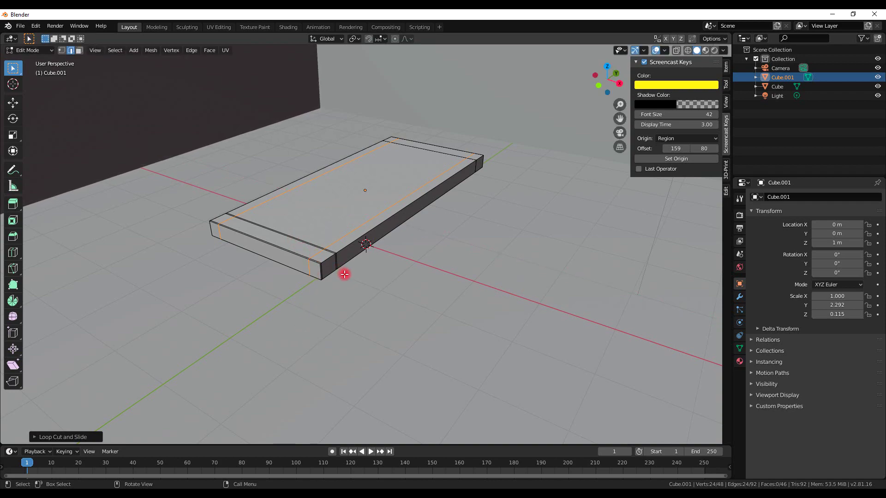
pyautogui.press('s')
pyautogui.press('x')
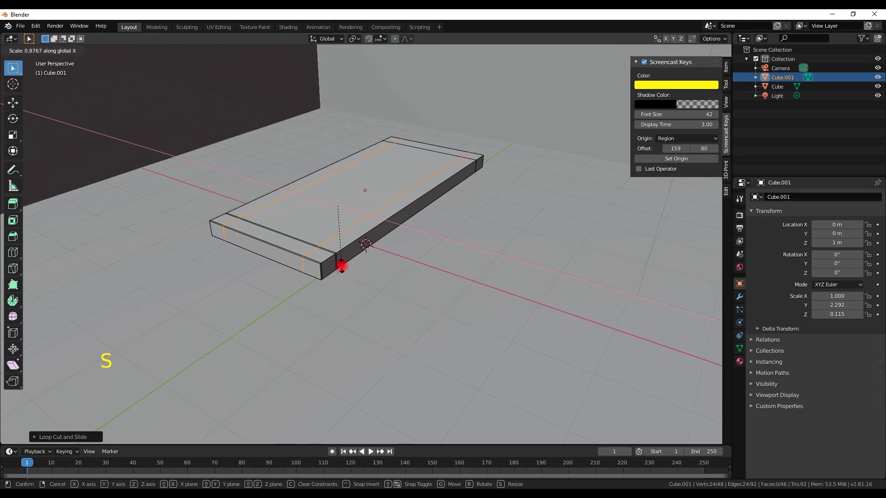
pyautogui.click(342, 266)
# Extrude the four corner faces on the slab's upper side by about 1.35 m to form the table legs.
pyautogui.click(79, 50)
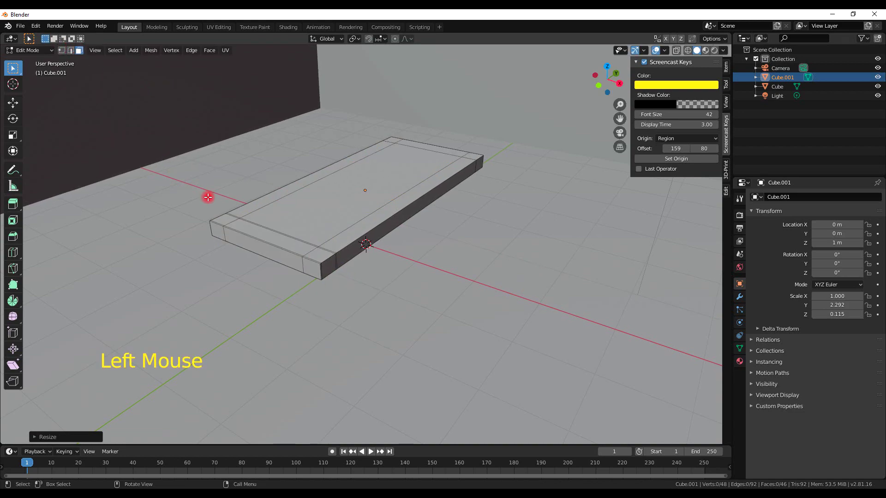
pyautogui.click(222, 219)
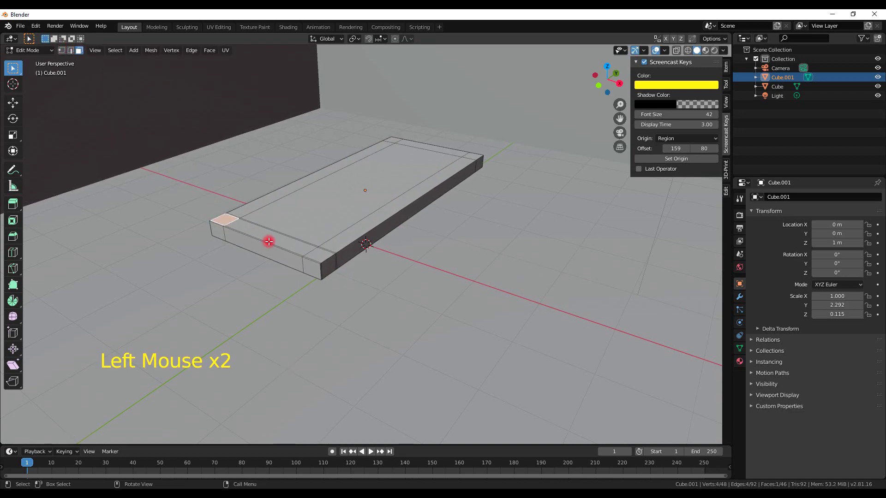
pyautogui.keyDown('shift'); pyautogui.click(315, 254); pyautogui.keyUp('shift')
pyautogui.keyDown('shift'); pyautogui.click(393, 141); pyautogui.keyUp('shift')
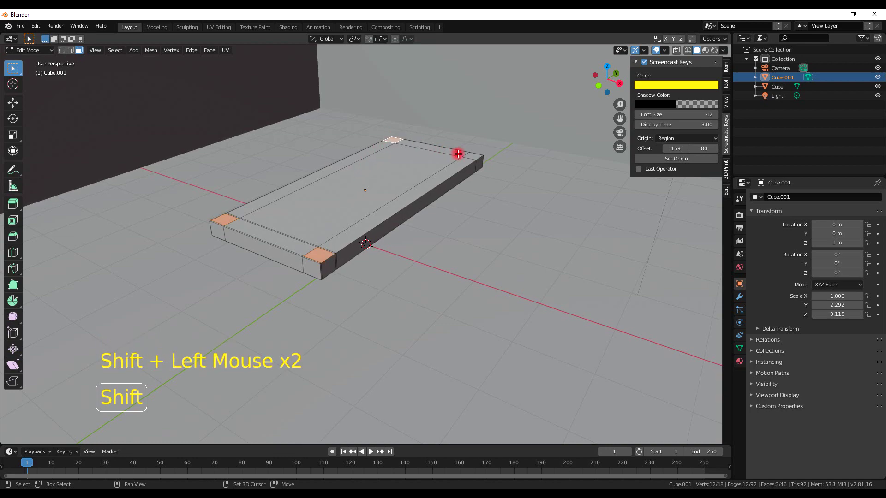
pyautogui.keyDown('shift'); pyautogui.click(473, 155); pyautogui.keyUp('shift')
pyautogui.press('e')
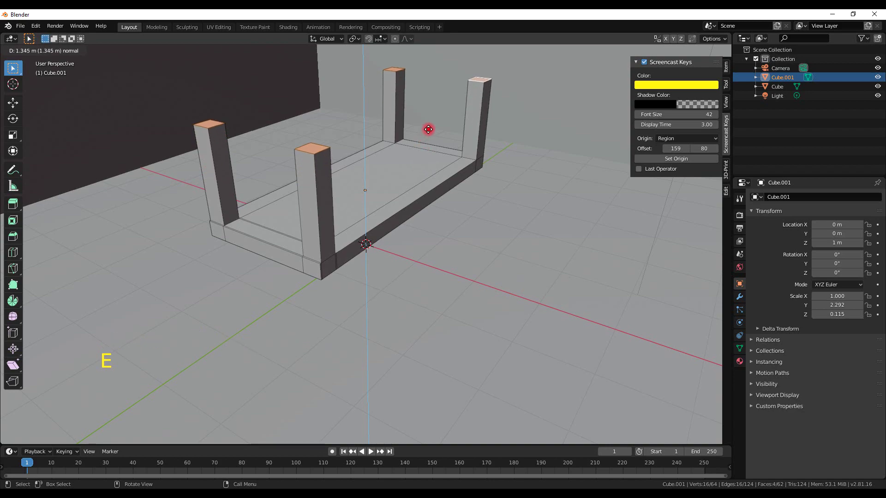
pyautogui.click(428, 121)
pyautogui.scroll(-3, 439, 217)
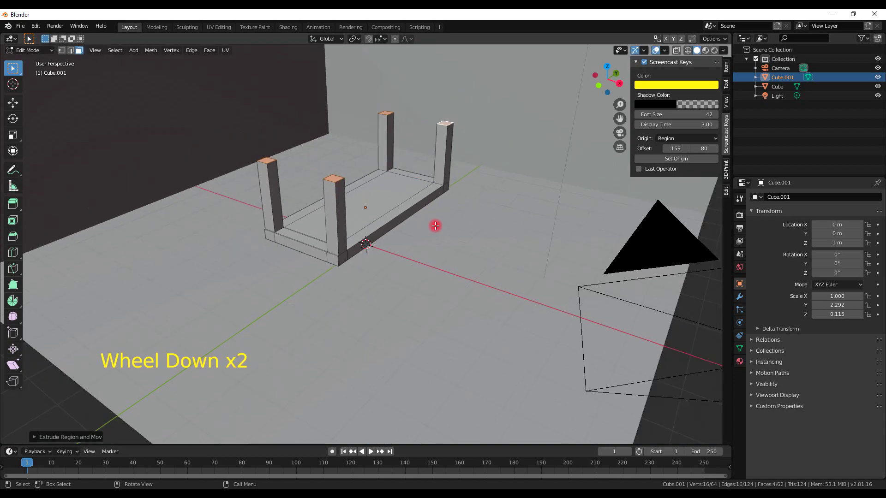
pyautogui.moveTo(435, 227)
pyautogui.mouseDown(button='middle')
pyautogui.moveTo(450, 210)
pyautogui.moveTo(442, 217)
pyautogui.mouseUp(button='middle')
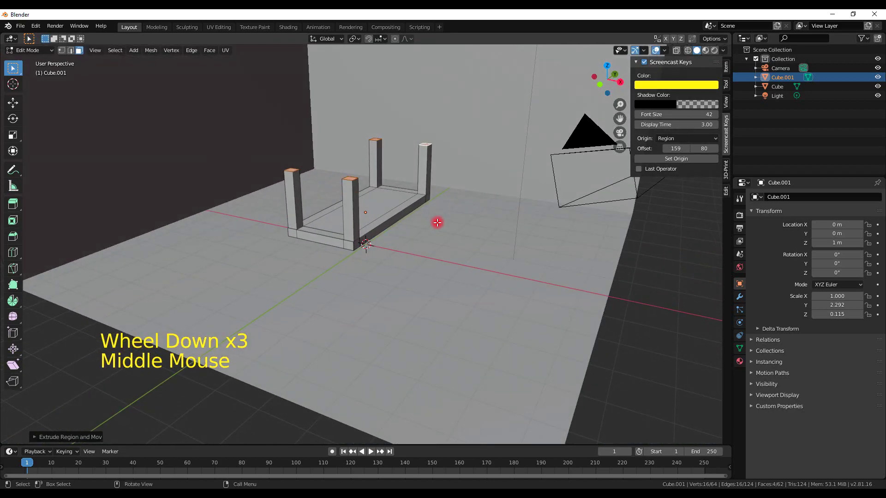
# Return to Object Mode and rotate the table 180° about the Y axis so its legs point down.
pyautogui.press('Tab')
pyautogui.press('r')
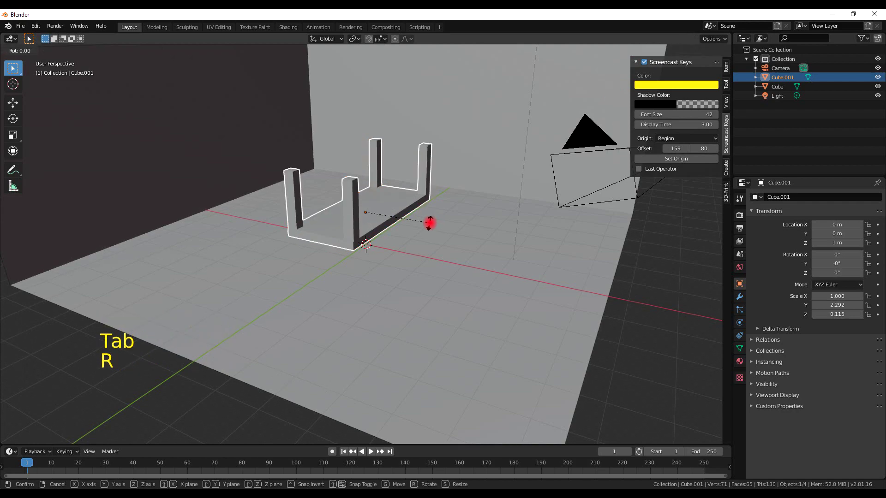
pyautogui.write('y180')
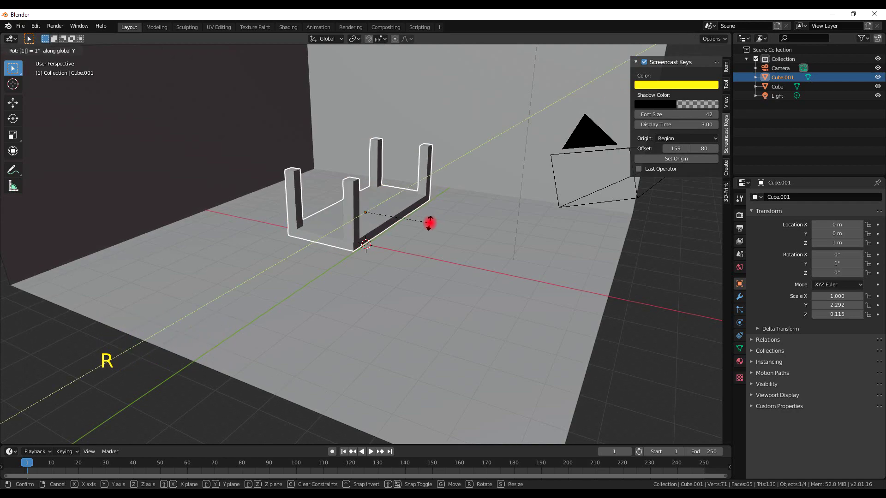
pyautogui.click(430, 225)
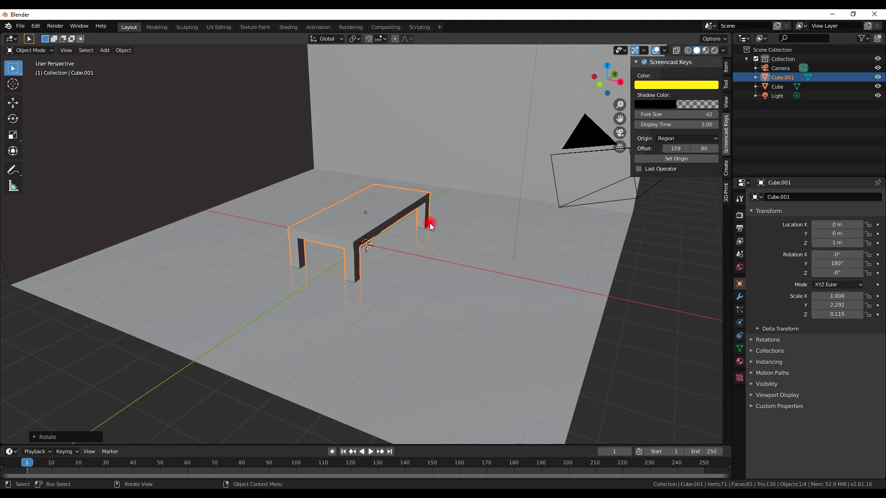
# Raise the table 1 m with grid snapping, to a Z location of 2 m.
pyautogui.press('g')
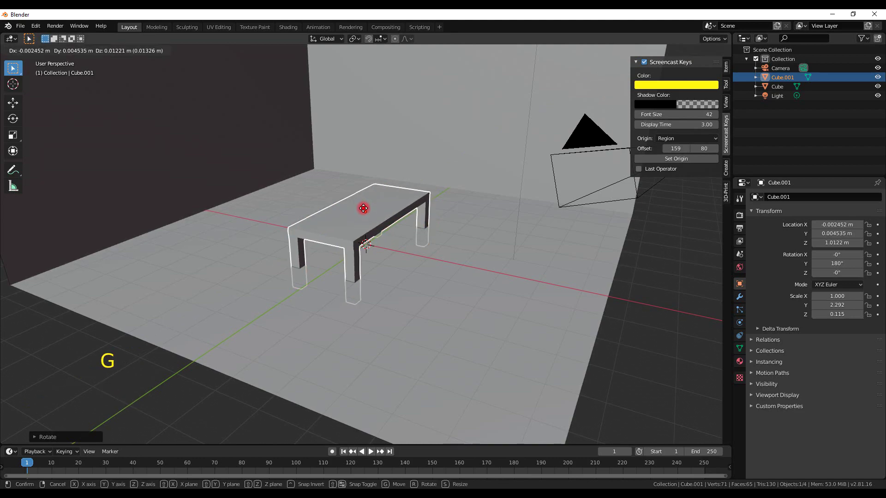
pyautogui.keyDown('ctrl'); pyautogui.click(365, 192); pyautogui.keyUp('ctrl')
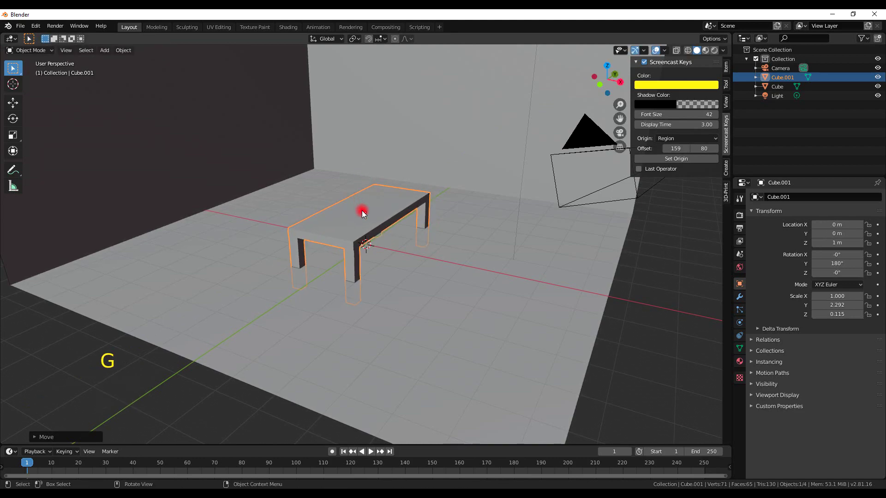
pyautogui.press('g')
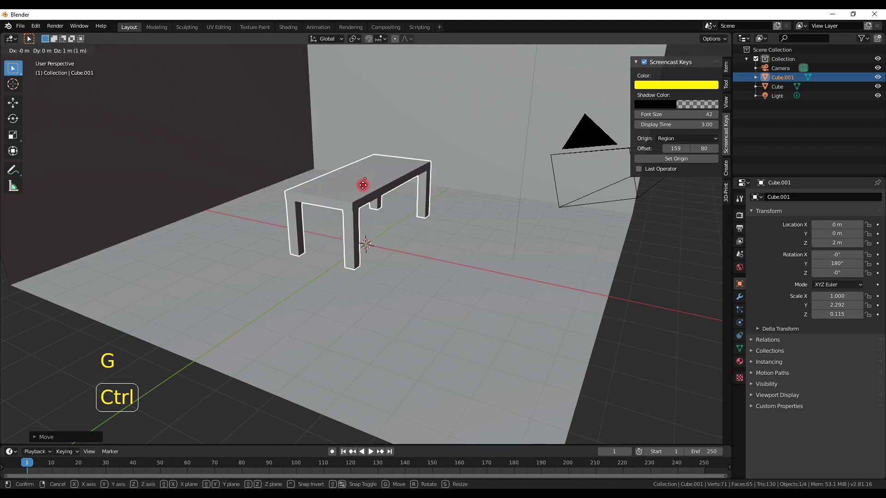
pyautogui.keyDown('ctrl'); pyautogui.click(363, 189); pyautogui.keyUp('ctrl')
# Lower the table freehand to about X -0.01 m, Y -0.13 m and Z 1.75 m.
pyautogui.moveTo(363, 190); pyautogui.dragTo(386, 201, button='middle')
pyautogui.press('g')
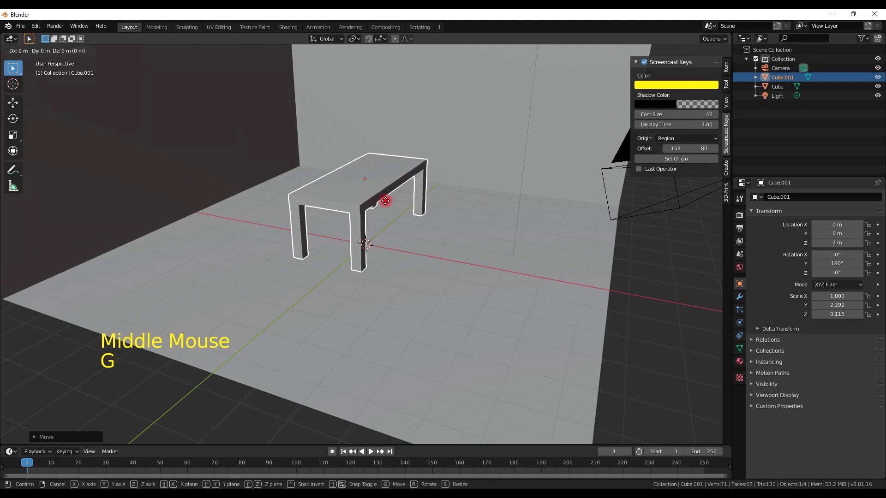
pyautogui.press('ctrl')
pyautogui.click(385, 210)
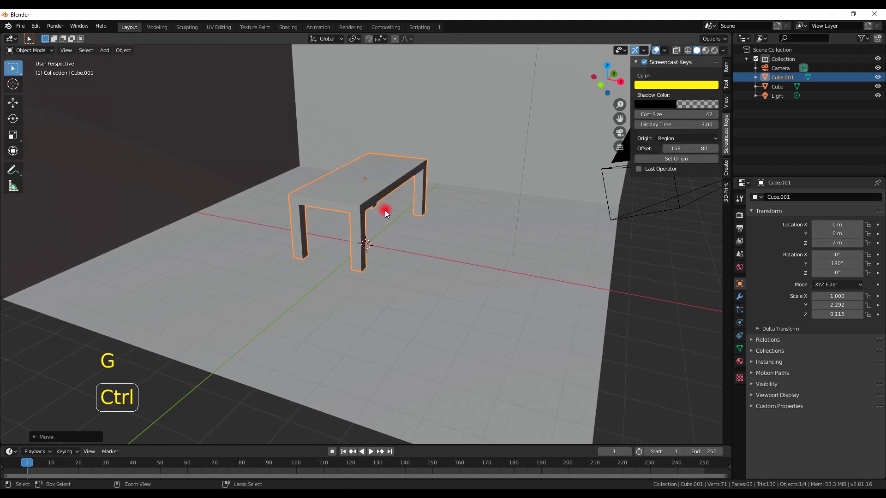
pyautogui.keyDown('ctrl'); pyautogui.click(366, 186); pyautogui.keyUp('ctrl')
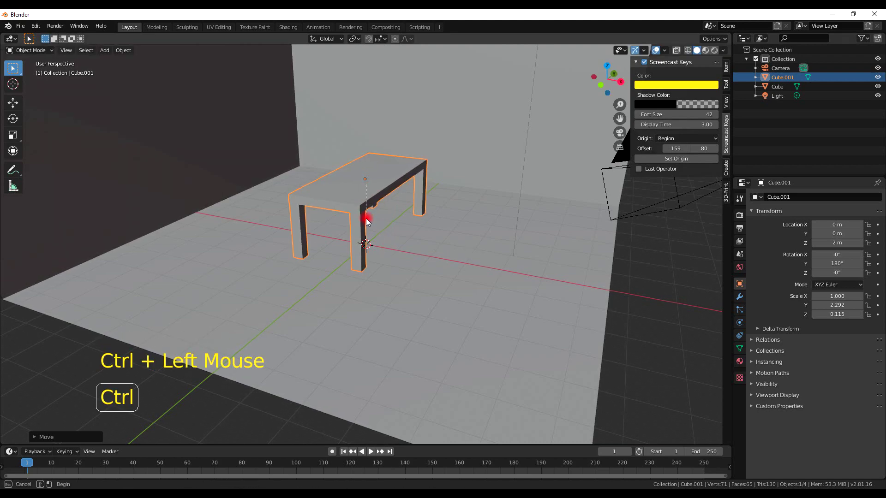
pyautogui.press('g')
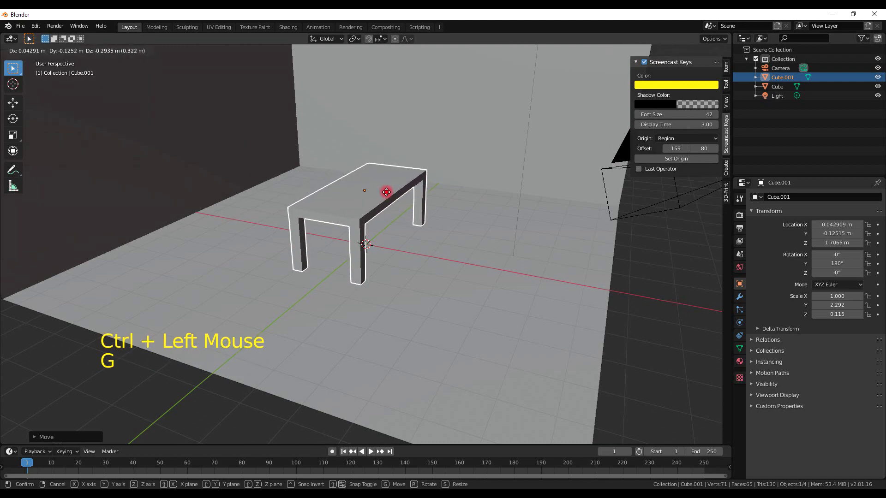
pyautogui.press('ctrl')
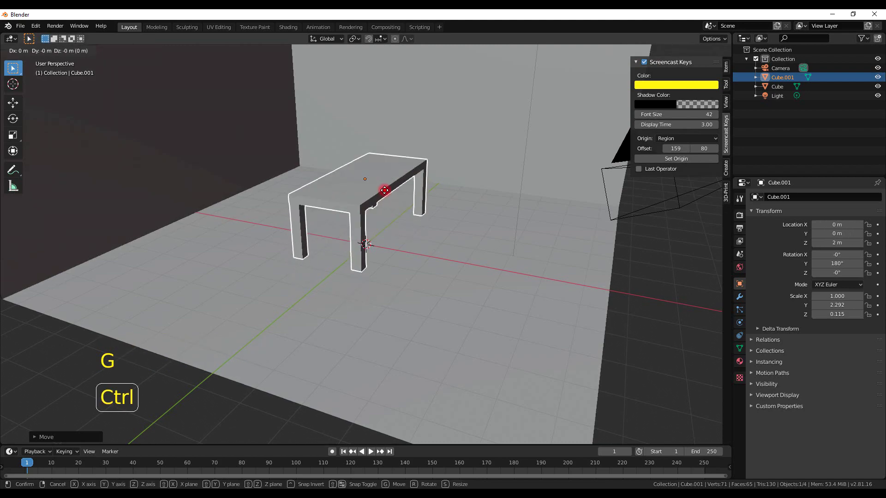
pyautogui.click(385, 189)
# Widen the table along X to a scale of about 1.213.
pyautogui.moveTo(367, 171); pyautogui.dragTo(396, 222, button='middle')
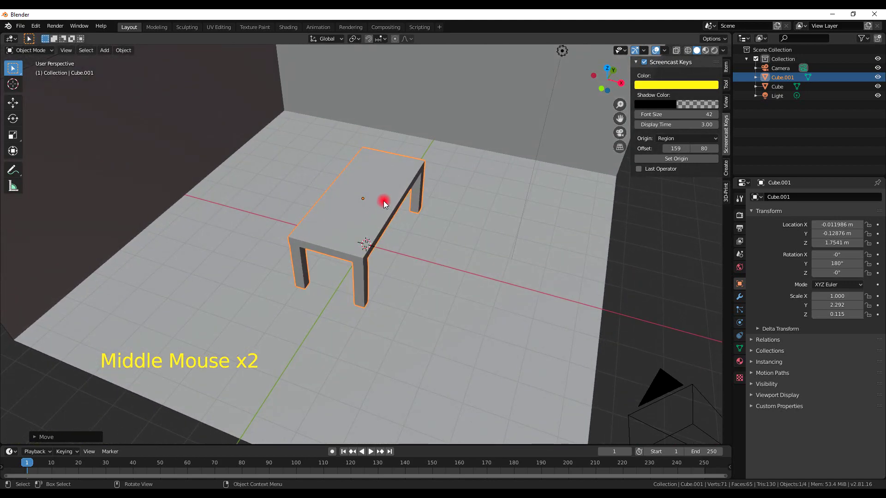
pyautogui.press('s')
pyautogui.press('x')
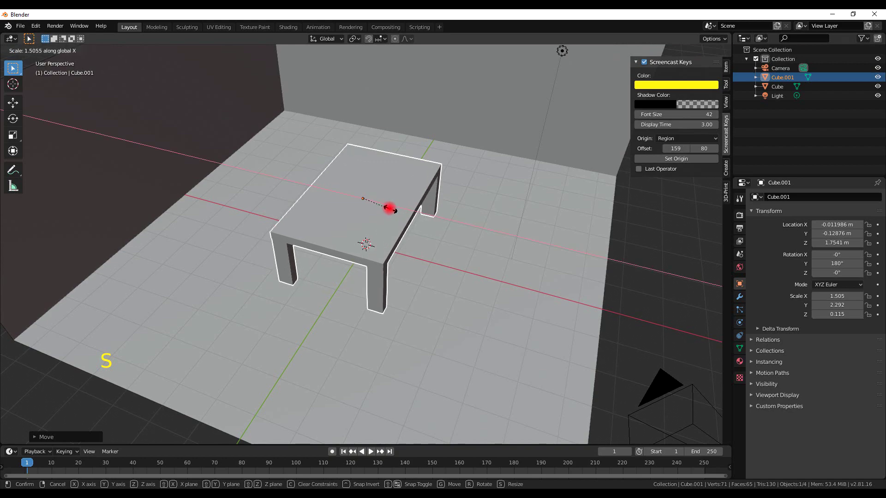
pyautogui.click(394, 219)
# Lower the table along Z to about 1.656 m so its legs rest on the room's floor.
pyautogui.moveTo(363, 198); pyautogui.dragTo(399, 198, button='middle')
pyautogui.scroll(4, 334, 226)
pyautogui.press('g')
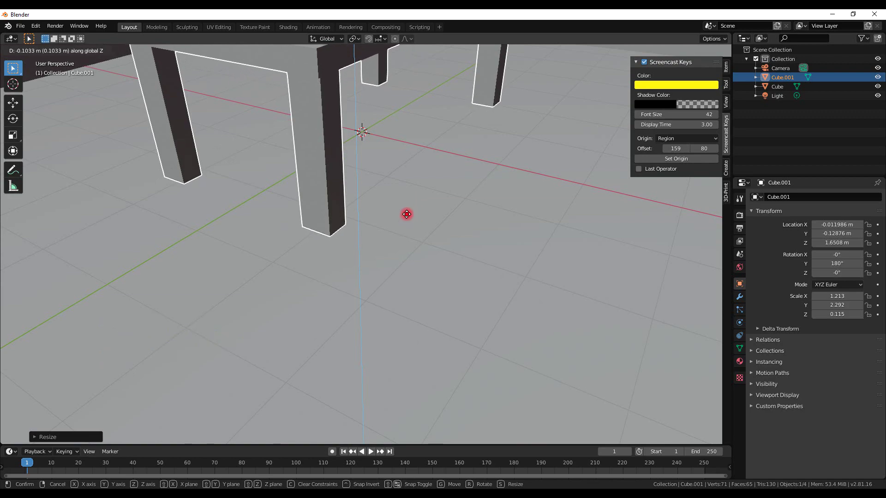
pyautogui.click(410, 220)
pyautogui.scroll(-2, 406, 219)
pyautogui.scroll(-1, 405, 220)
pyautogui.moveTo(406, 219); pyautogui.dragTo(356, 193, button='middle')
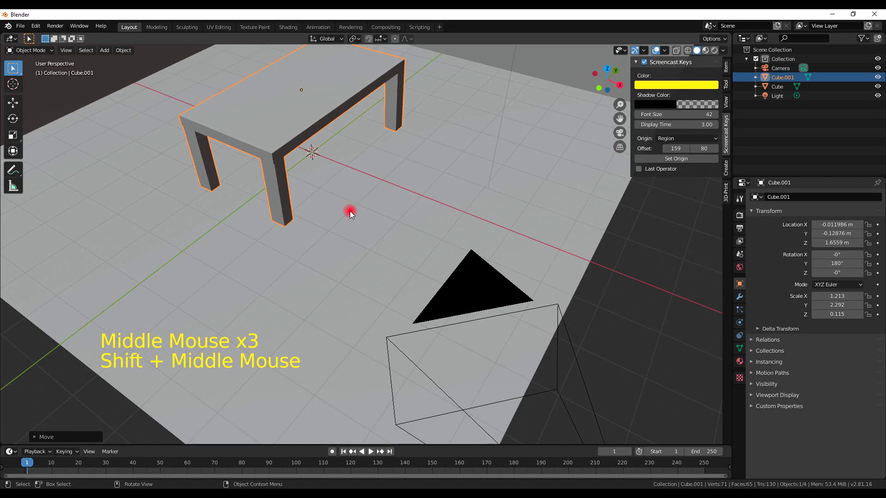
# Add a new cube and move it along X to about 2.42 m, beside the table.
pyautogui.hotkey('shift', 'a')
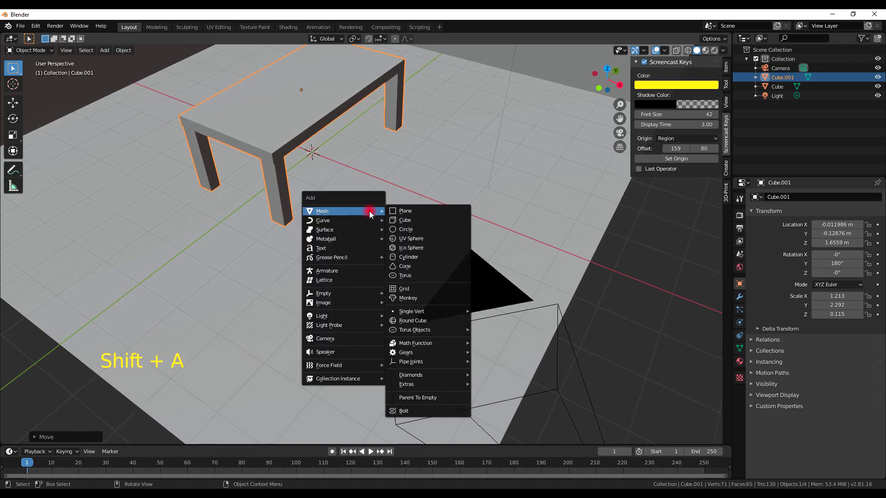
pyautogui.click(396, 218)
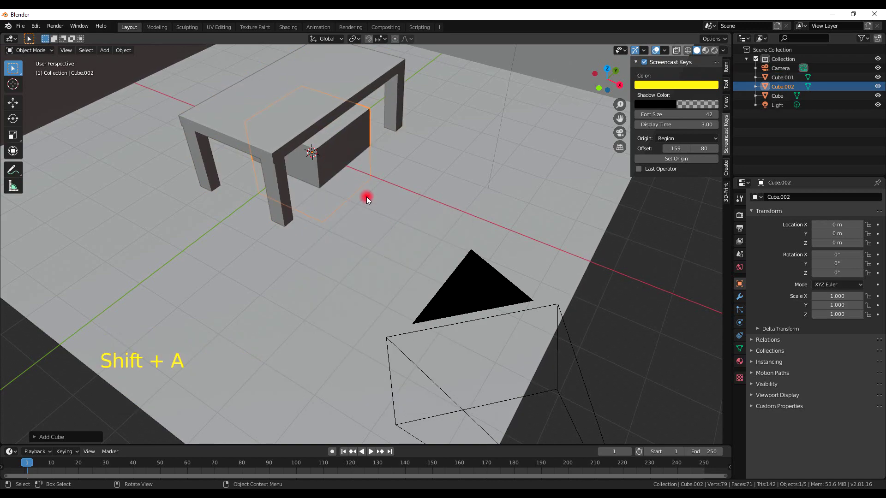
pyautogui.press('g')
pyautogui.press('x')
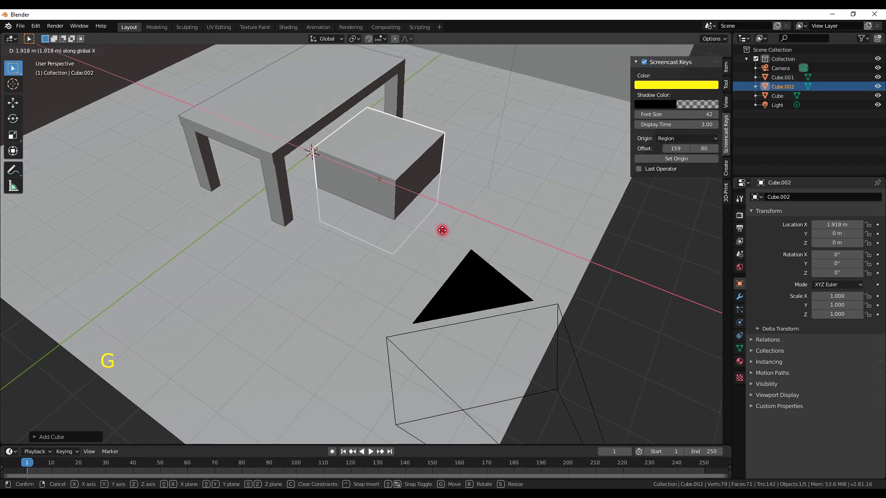
pyautogui.click(459, 246)
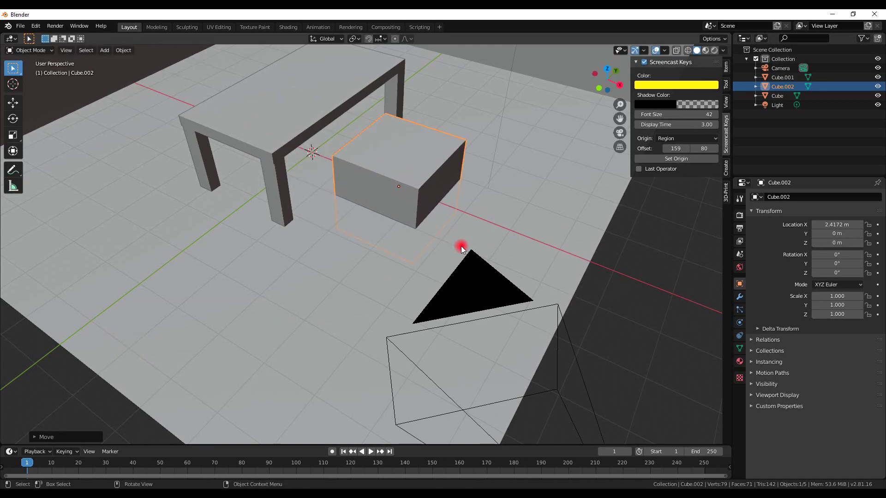
# Scale the new cube down to about 0.529 and flatten it along Z to a scale of about 0.050.
pyautogui.press('s')
pyautogui.click(426, 223)
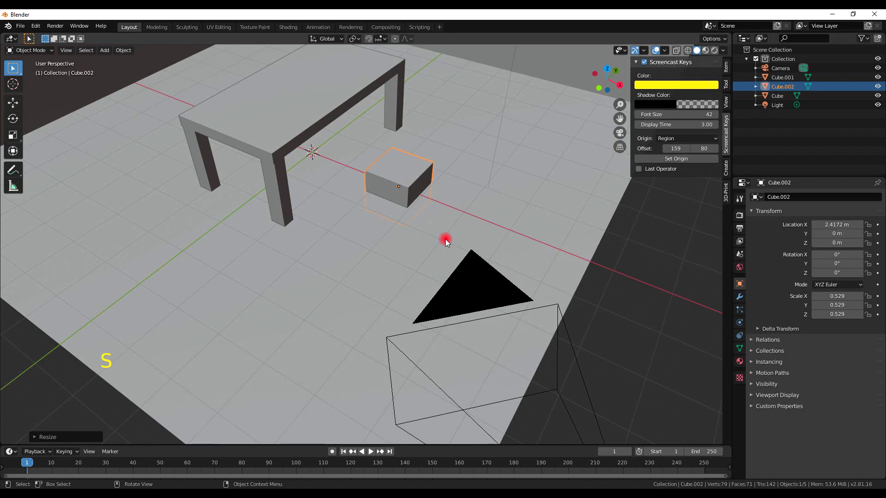
pyautogui.press('s')
pyautogui.press('z')
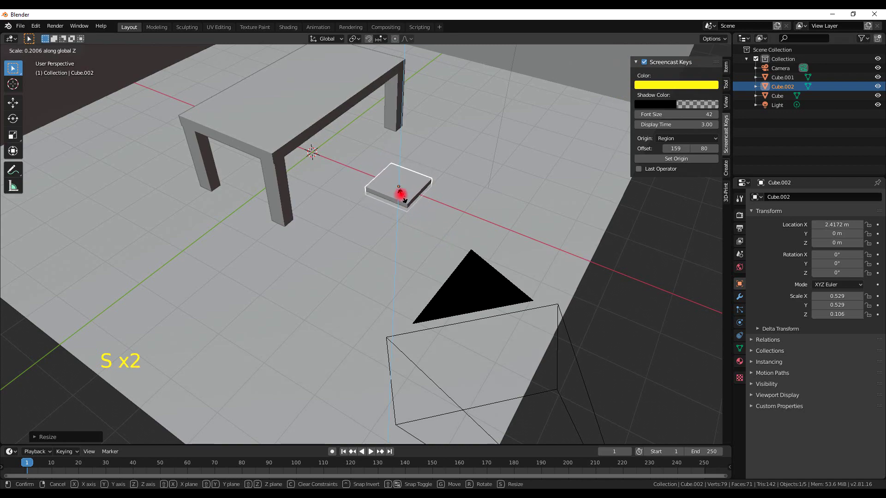
pyautogui.click(401, 196)
# Raise the flat slab along Z to about 0.73 m as the chair's seat.
pyautogui.press('g')
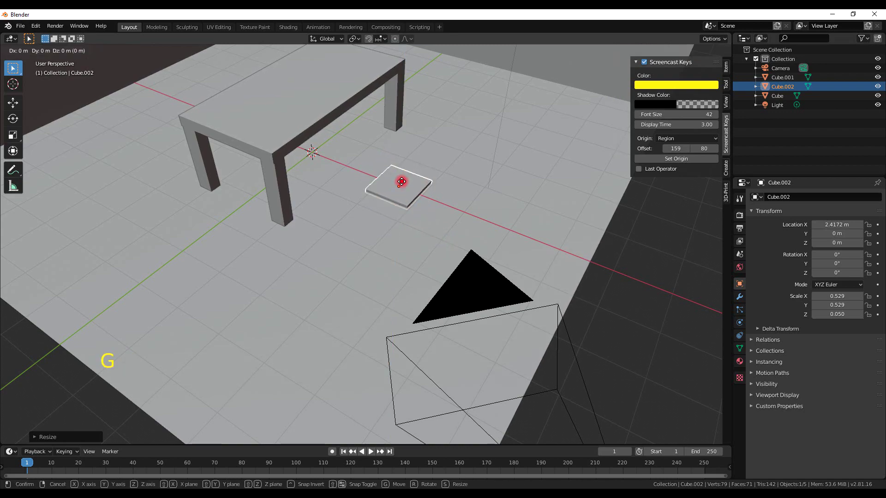
pyautogui.press('z')
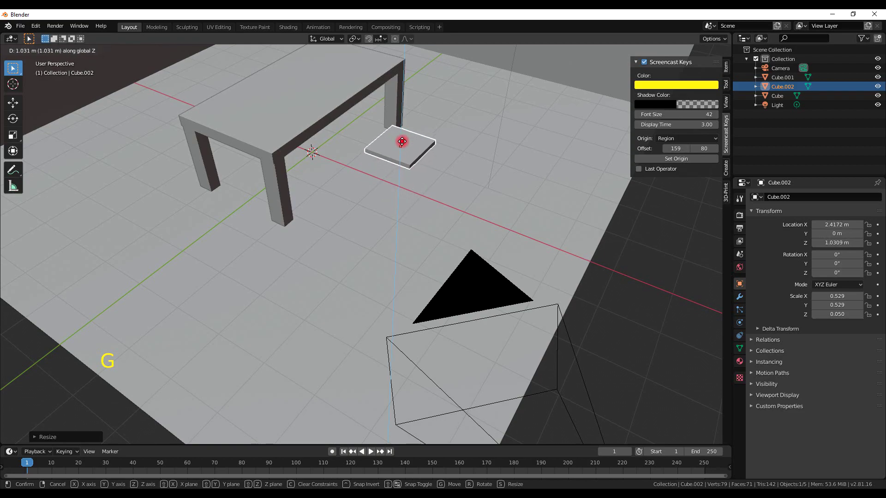
pyautogui.click(408, 171)
# Add two loop cuts across the seat in Edit Mode and spread them along Y toward its opposite edges.
pyautogui.moveTo(409, 171); pyautogui.dragTo(384, 195, button='middle')
pyautogui.scroll(2, 417, 174)
pyautogui.press('Tab')
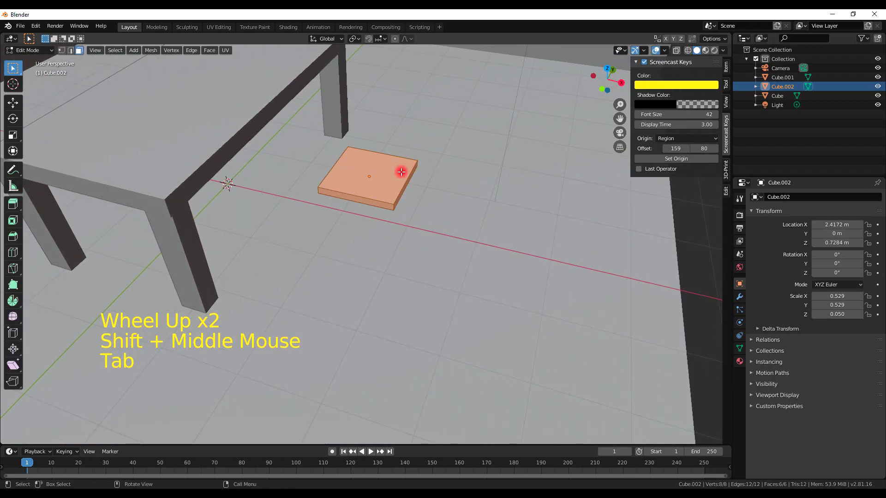
pyautogui.hotkey('ctrl', 'r')
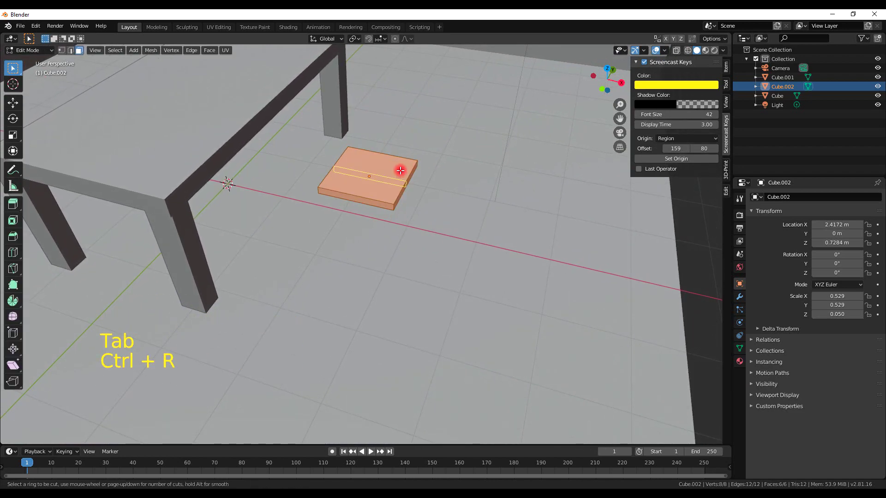
pyautogui.scroll(1, 400, 171)
pyautogui.click(400, 170)
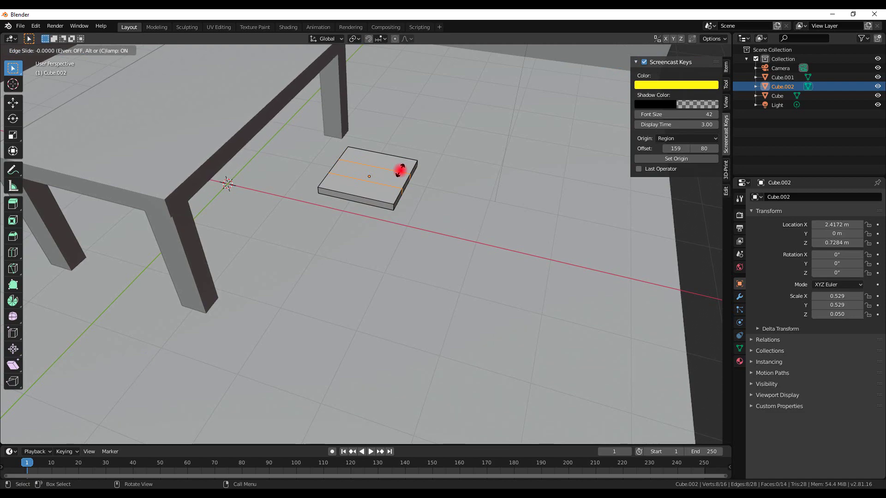
pyautogui.rightClick(400, 171)
pyautogui.press('s')
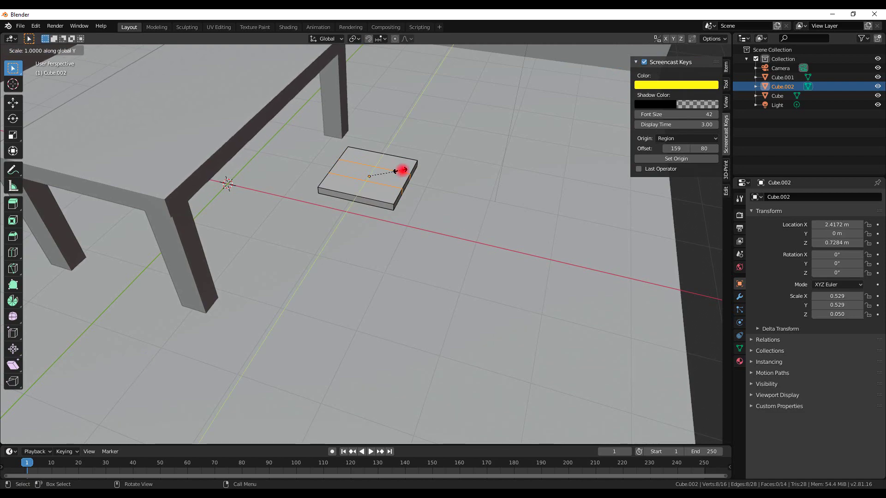
pyautogui.rightClick(432, 173)
# Add two perpendicular loop cuts to the seat and scale them apart along X by about 2.2.
pyautogui.hotkey('ctrl', 'r')
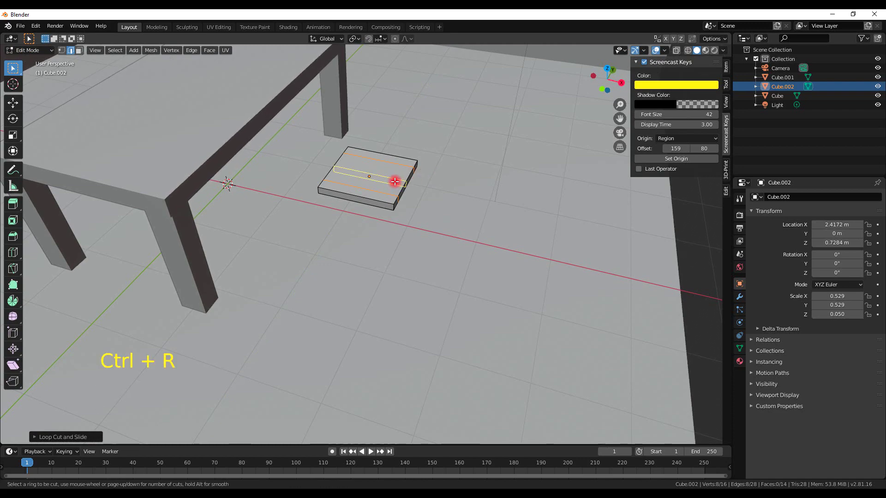
pyautogui.scroll(2, 362, 186)
pyautogui.scroll(-1, 361, 186)
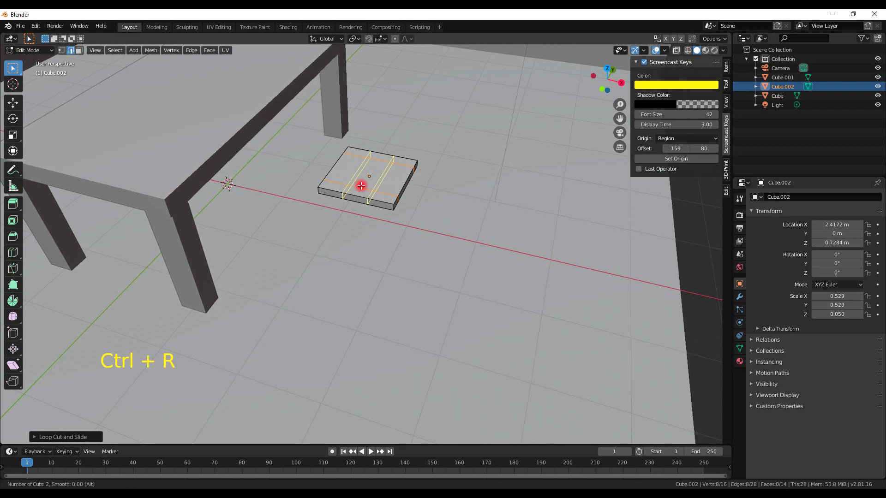
pyautogui.click(361, 185)
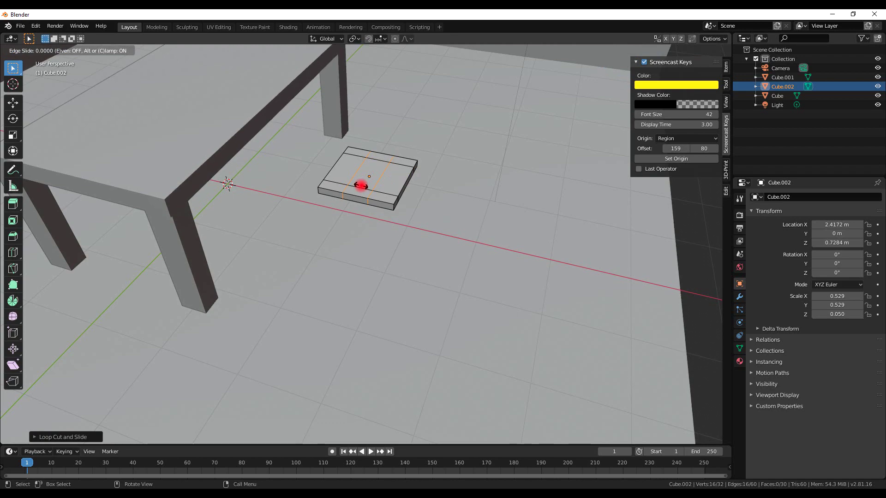
pyautogui.rightClick(361, 186)
pyautogui.press('s')
pyautogui.press('x')
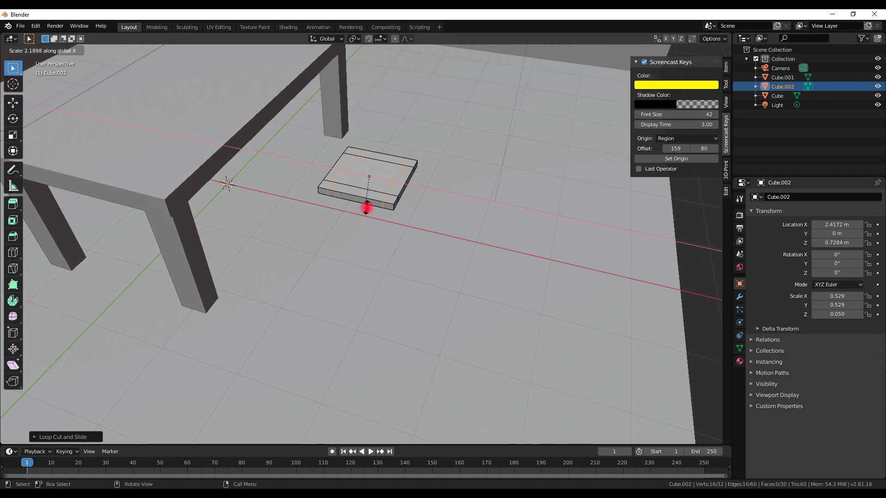
pyautogui.click(368, 205)
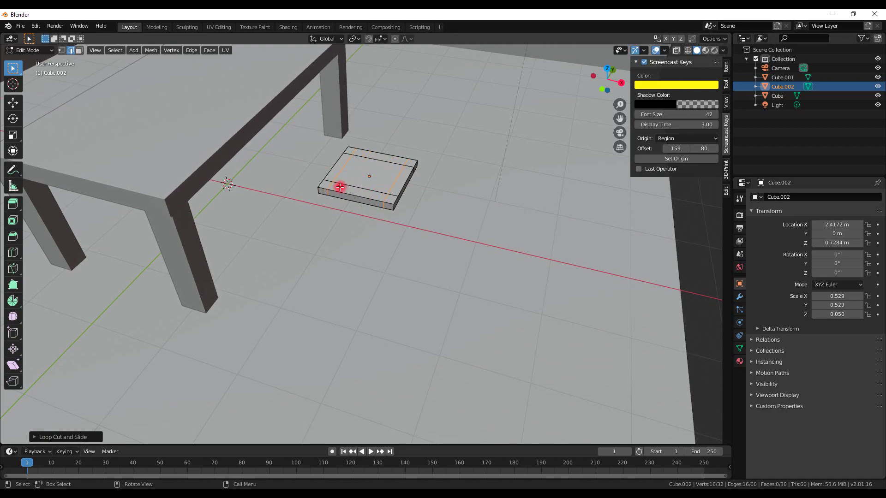
# Return to Object Mode and hide the room object.
pyautogui.moveTo(386, 188)
pyautogui.mouseDown(button='middle')
pyautogui.moveTo(388, 158)
pyautogui.moveTo(410, 177)
pyautogui.moveTo(404, 192)
pyautogui.mouseUp(button='middle')
pyautogui.press('Tab')
pyautogui.click(400, 222)
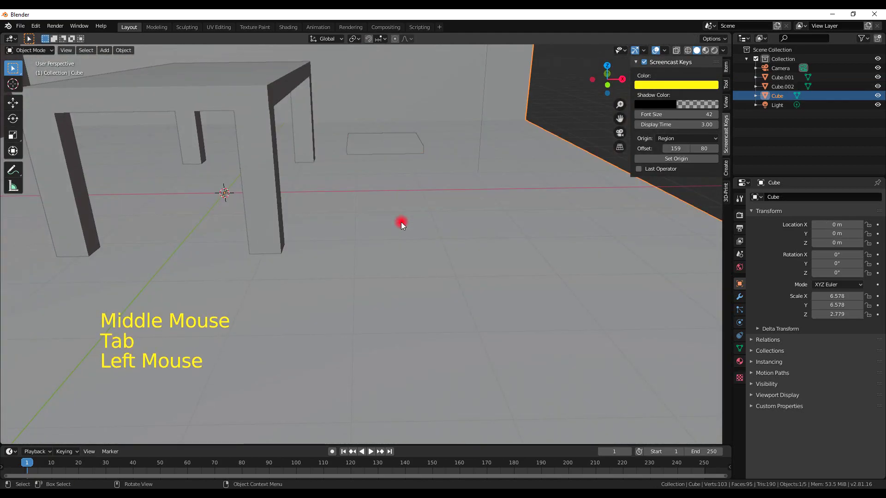
pyautogui.press('h')
# Extrude the four corner faces on the seat's underside downward about 1 m to form the chair legs.
pyautogui.moveTo(400, 222); pyautogui.dragTo(397, 158, button='middle')
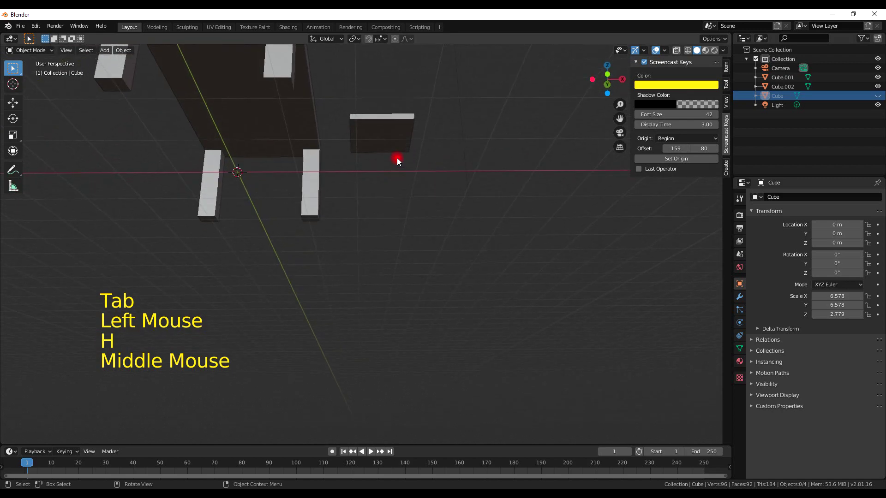
pyautogui.click(390, 131)
pyautogui.press('Tab')
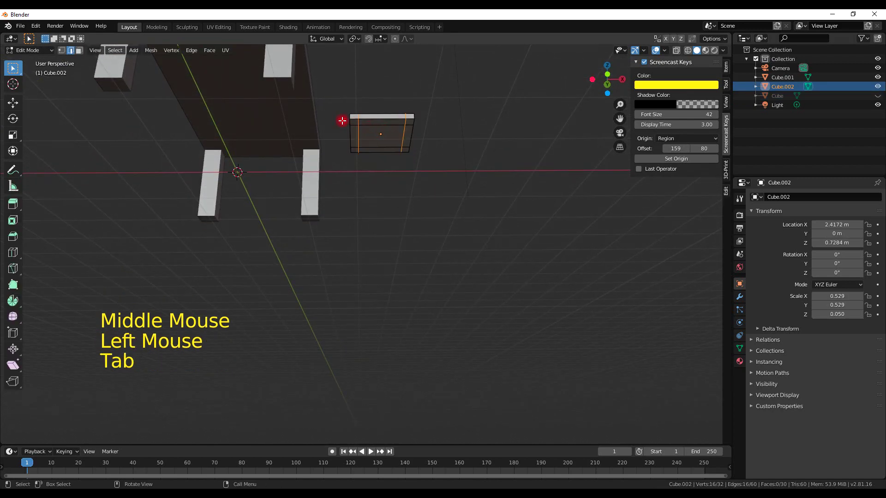
pyautogui.click(79, 50)
pyautogui.click(353, 126)
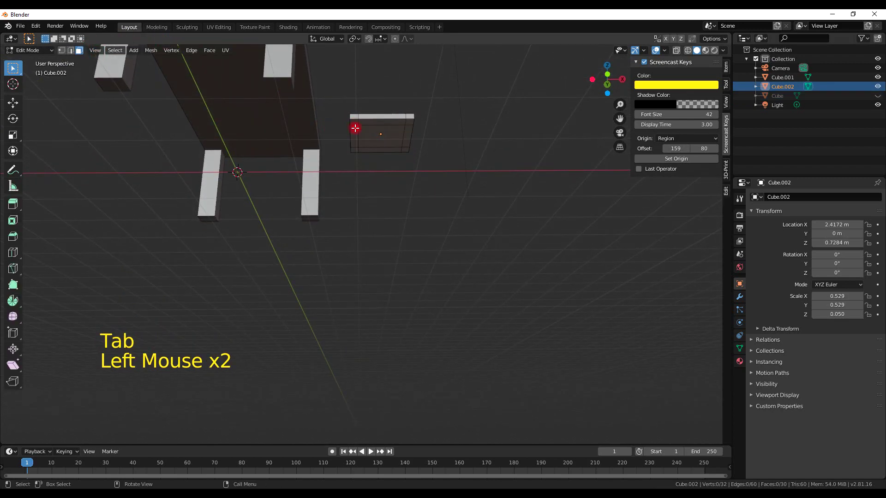
pyautogui.keyDown('shift'); pyautogui.click(356, 147); pyautogui.keyUp('shift')
pyautogui.keyDown('shift'); pyautogui.click(406, 150); pyautogui.keyUp('shift')
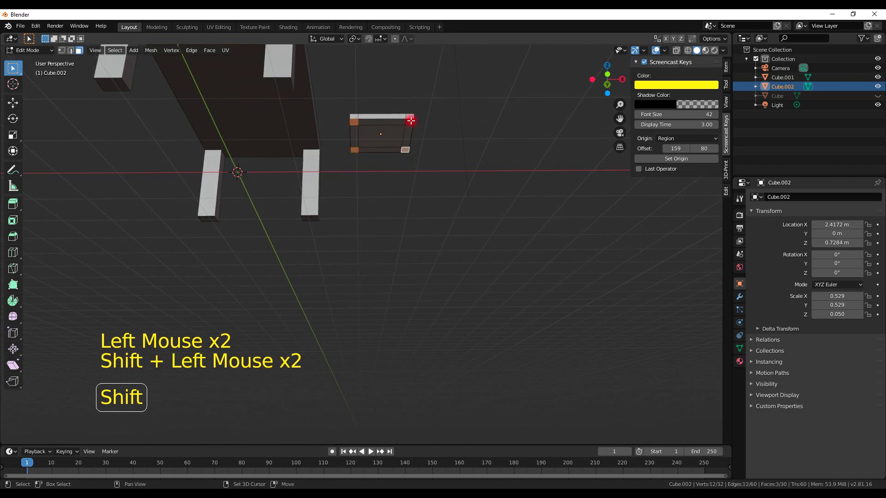
pyautogui.keyDown('shift'); pyautogui.click(409, 124); pyautogui.keyUp('shift')
pyautogui.press('e')
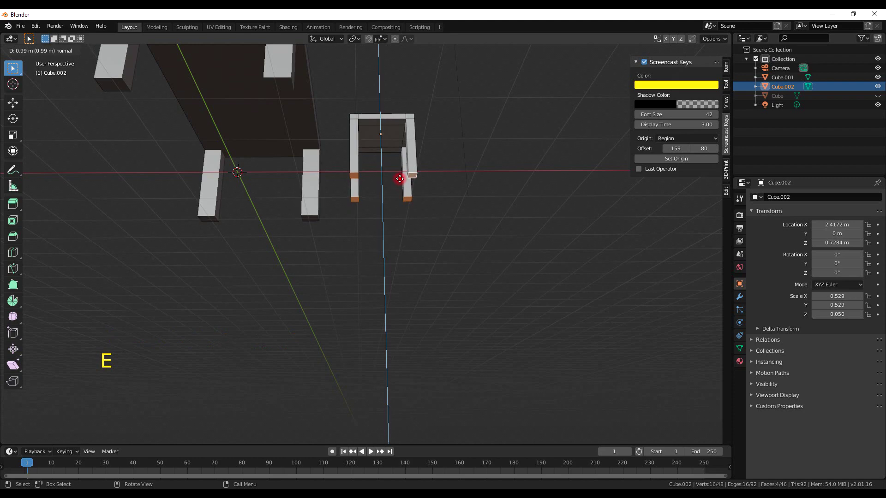
pyautogui.click(400, 182)
# Make the hidden room object visible again.
pyautogui.moveTo(401, 183); pyautogui.dragTo(358, 242, button='middle')
pyautogui.hotkey('alt', 'h')
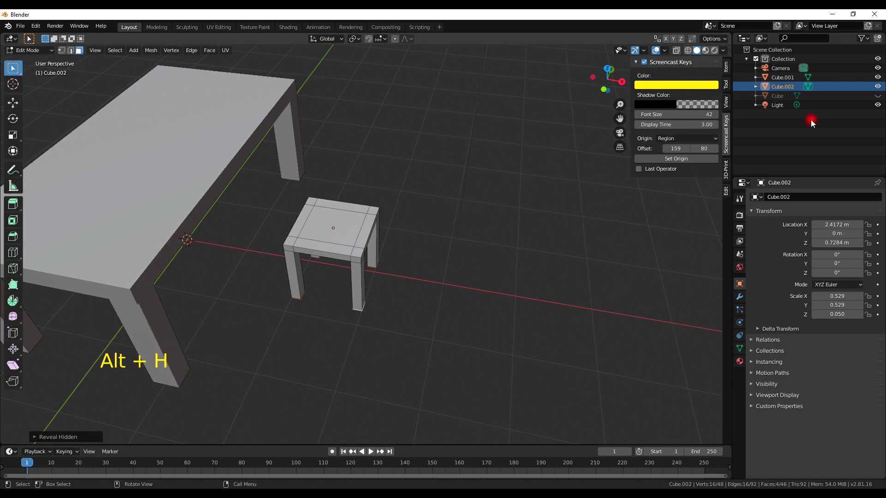
pyautogui.click(878, 96)
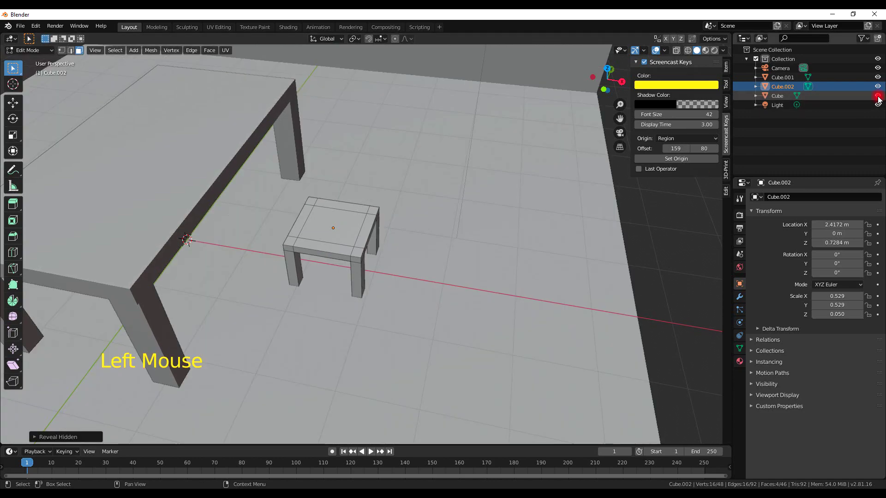
# Rename the room object from Cube to room.
pyautogui.click(778, 97)
pyautogui.tripleClick(779, 96)
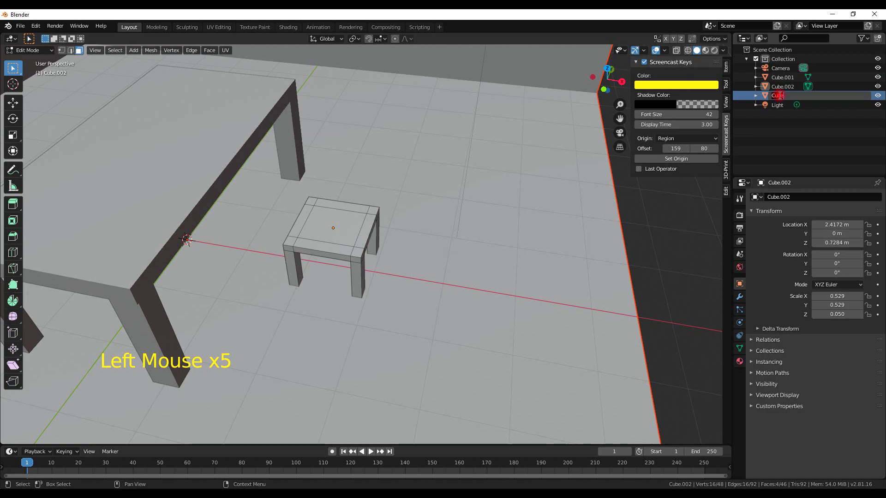
pyautogui.write('room')
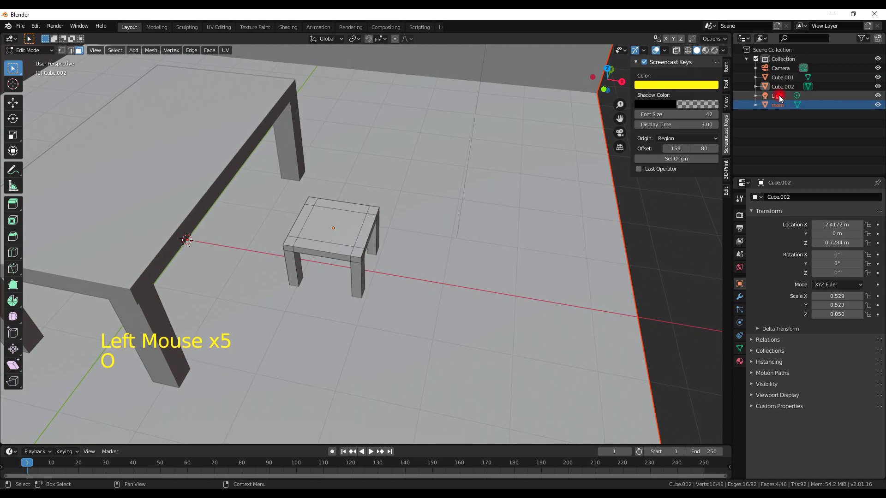
pyautogui.press('Return')
# Rename the table object as table and the new seat object as chair.
pyautogui.tripleClick(780, 78)
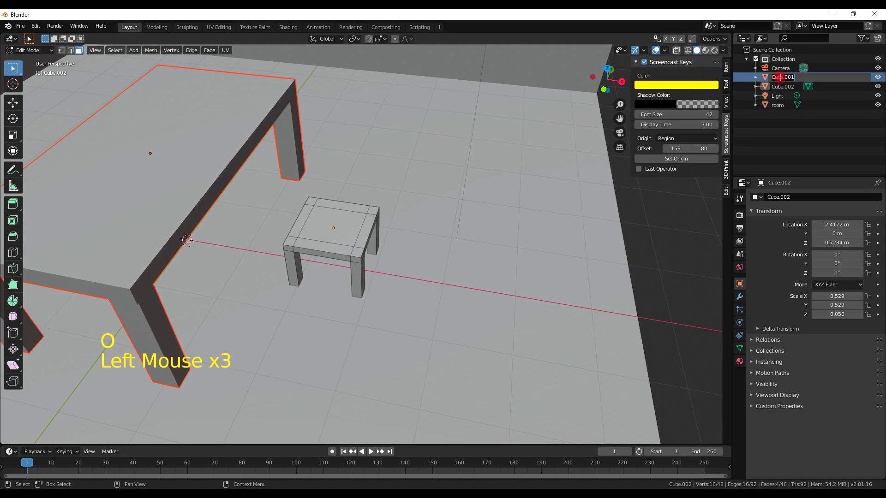
pyautogui.write('table')
pyautogui.press('Return')
pyautogui.tripleClick(780, 78)
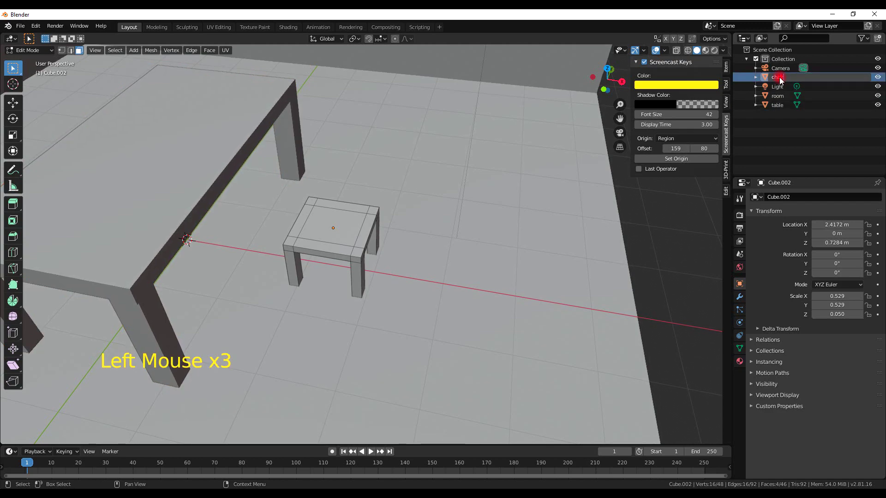
pyautogui.write('chair')
pyautogui.press('Return')
# Extrude the middle face along the seat's edge farthest from the table upward about 0.84 m as a backrest.
pyautogui.moveTo(356, 166); pyautogui.dragTo(348, 245, button='middle')
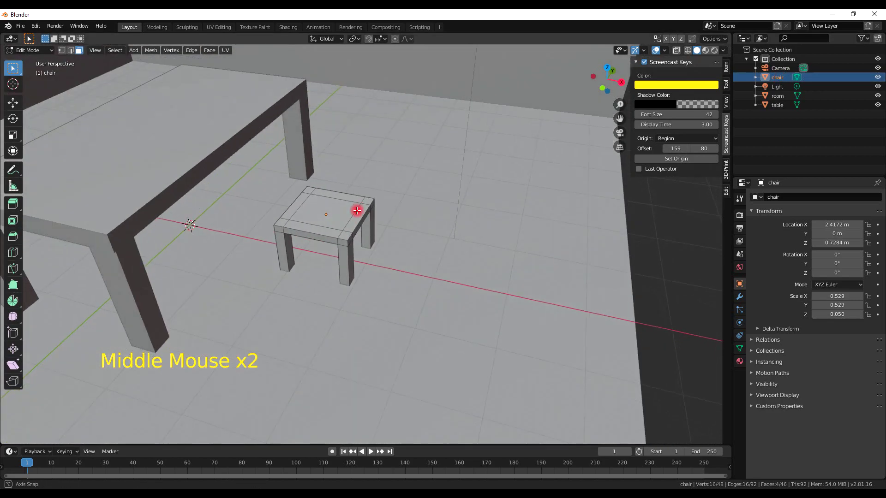
pyautogui.moveTo(357, 211); pyautogui.dragTo(347, 231, button='middle')
pyautogui.click(354, 222)
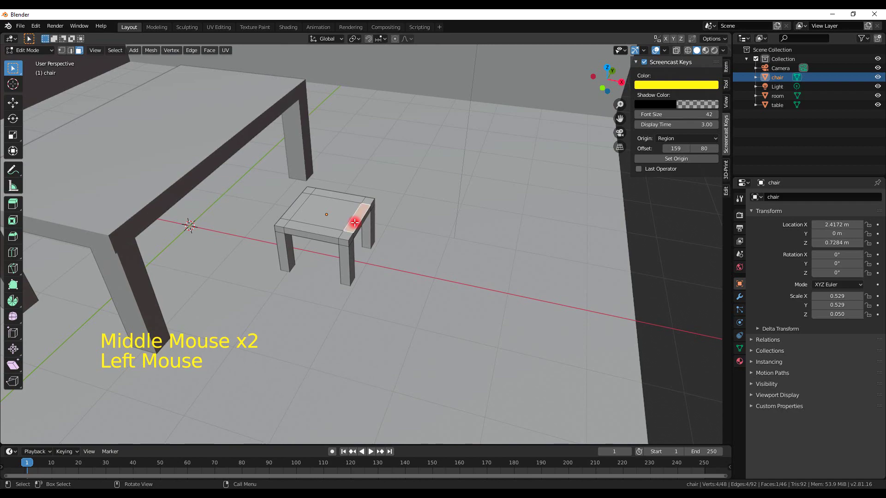
pyautogui.press('e')
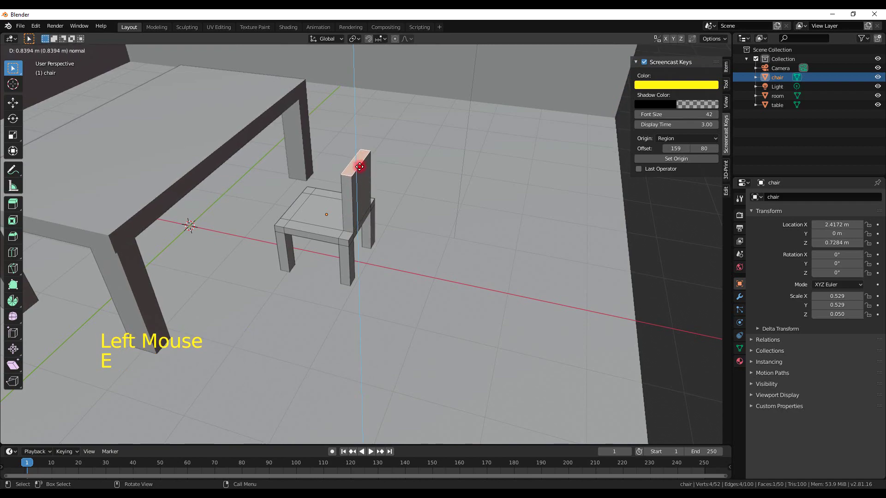
# Move the backrest's top face about 0.13 m along X so the backrest leans away from the table.
pyautogui.press('g')
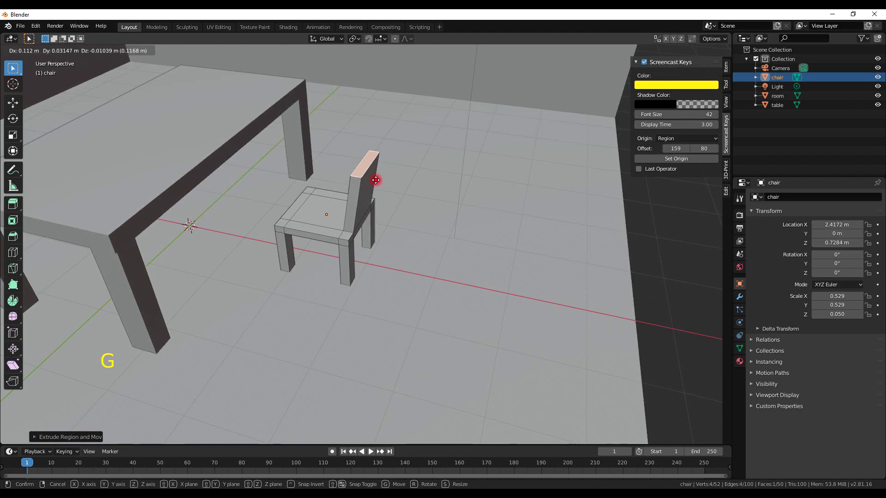
pyautogui.press('x')
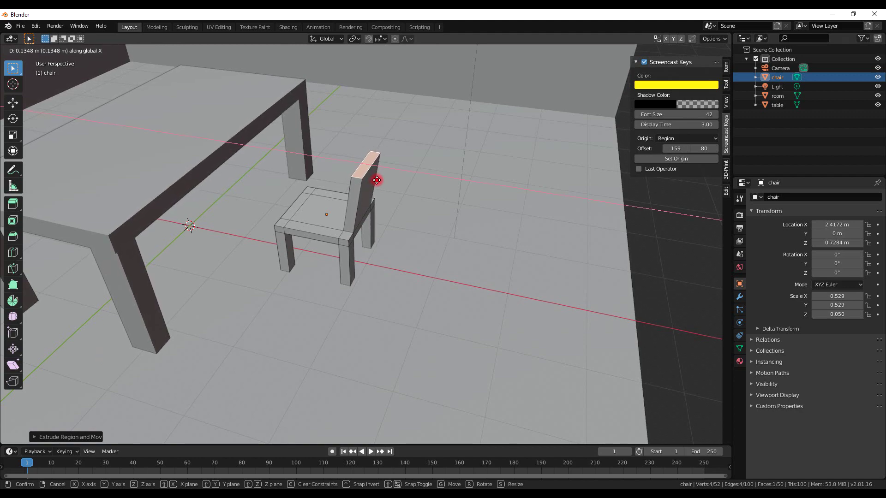
pyautogui.click(368, 159)
# Extrude the backrest's top face a little further upward to add a top section.
pyautogui.press('e')
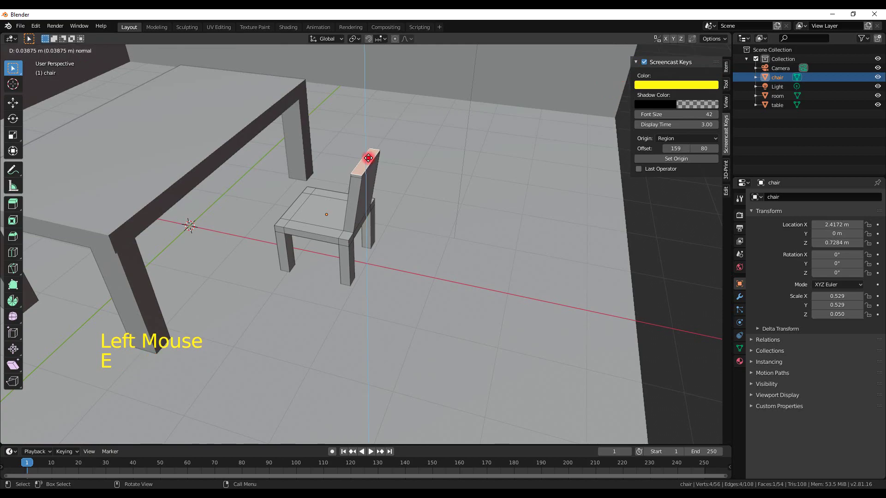
pyautogui.click(369, 148)
# Inset the lower front face of the chair's backrest and scale the inset face along Z.
pyautogui.moveTo(370, 148); pyautogui.dragTo(407, 200, button='middle')
pyautogui.scroll(2, 437, 182)
pyautogui.click(411, 190)
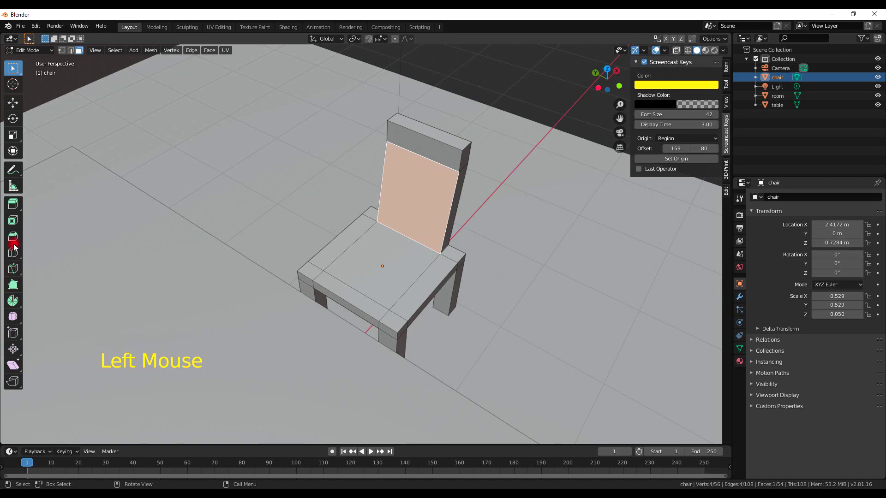
pyautogui.click(14, 205)
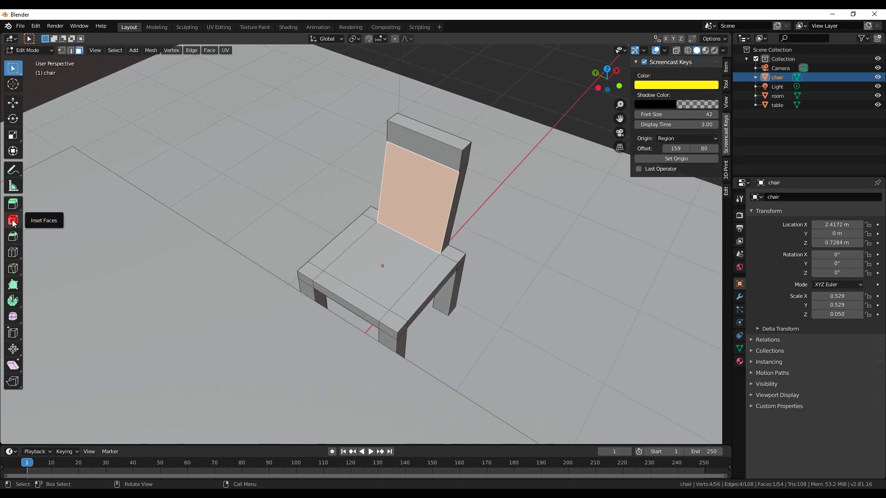
pyautogui.click(13, 223)
pyautogui.moveTo(443, 200); pyautogui.dragTo(425, 199)
pyautogui.press('s')
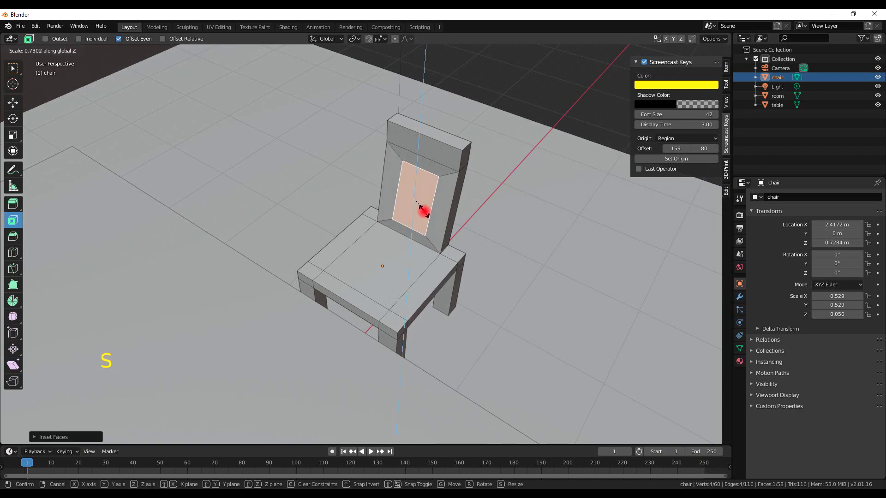
pyautogui.click(425, 191)
# Move the inset backrest panel slightly forward toward the table so it bulges out, and leave Edit Mode.
pyautogui.moveTo(441, 220); pyautogui.dragTo(371, 163, button='middle')
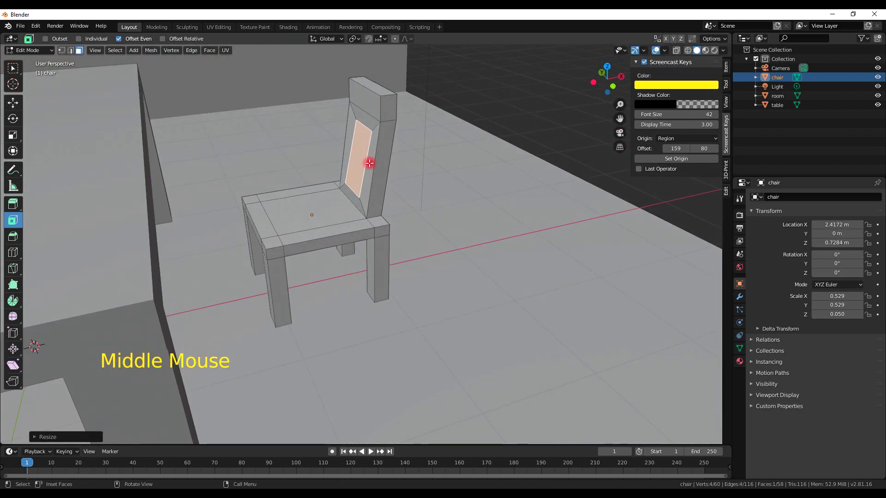
pyautogui.press('g')
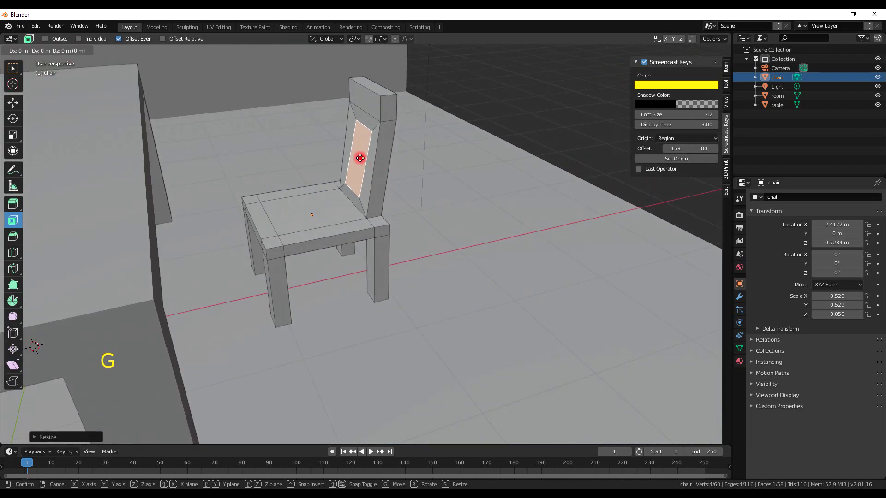
pyautogui.click(363, 159)
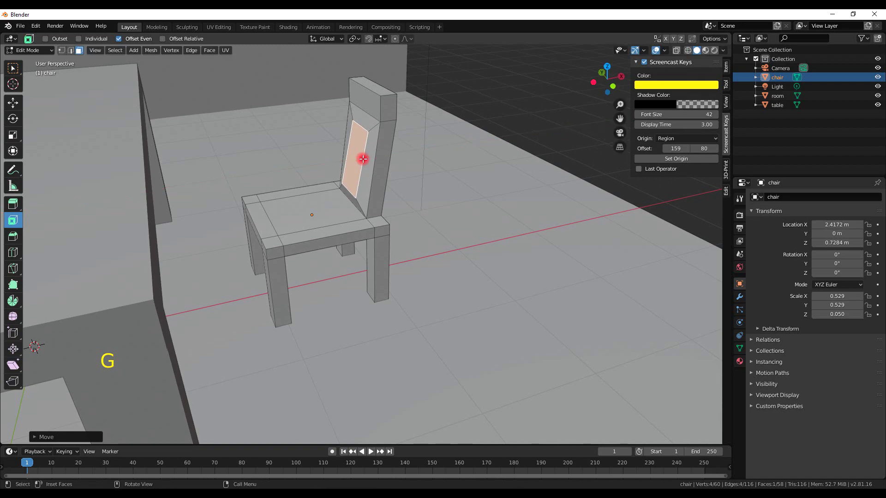
pyautogui.moveTo(379, 166); pyautogui.dragTo(429, 204, button='middle')
pyautogui.press('Tab')
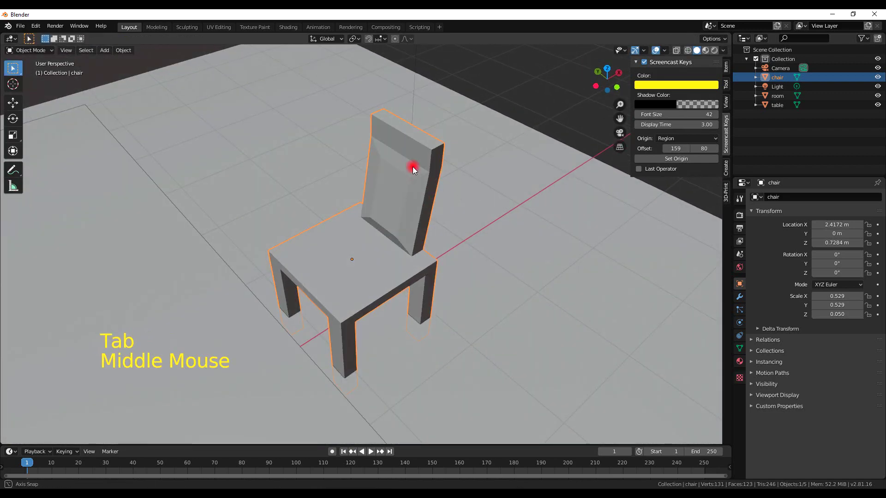
# Raise the chair to about Z 1.01 m so its legs stand on top of the floor.
pyautogui.moveTo(413, 167); pyautogui.dragTo(295, 194, button='middle')
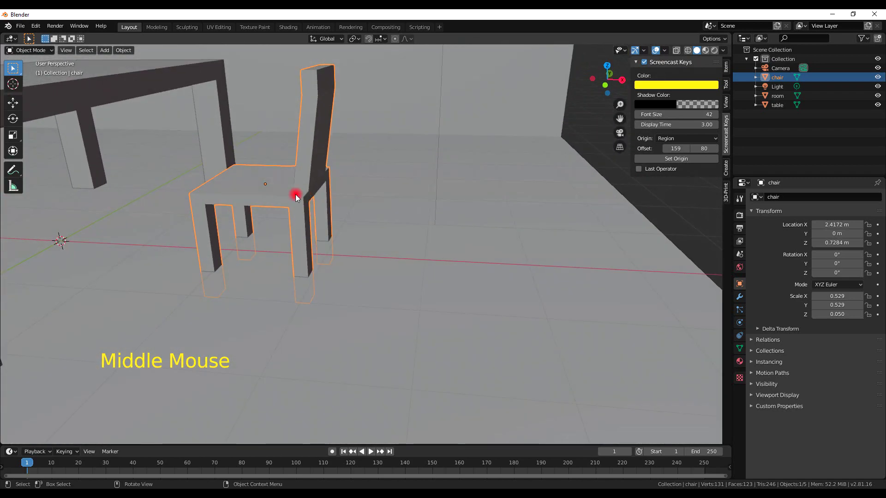
pyautogui.press('g')
pyautogui.keyDown('ctrl'); pyautogui.click(268, 187); pyautogui.keyUp('ctrl')
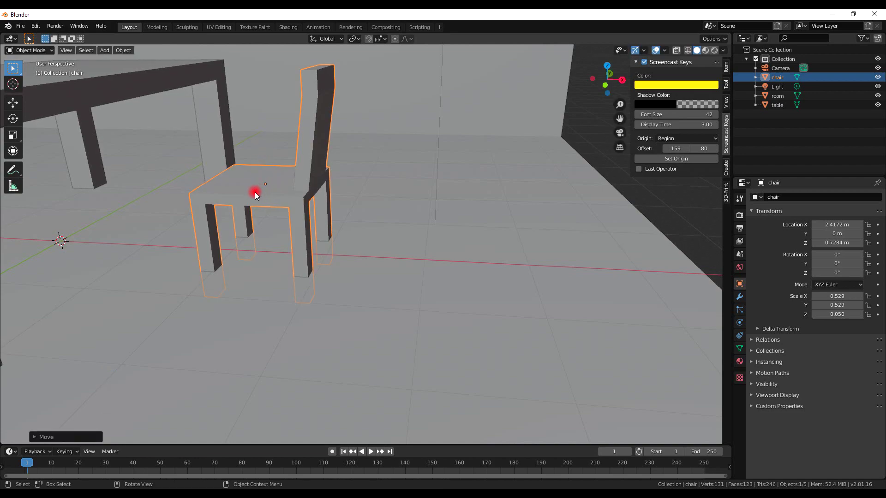
pyautogui.press('g')
pyautogui.press('ctrl')
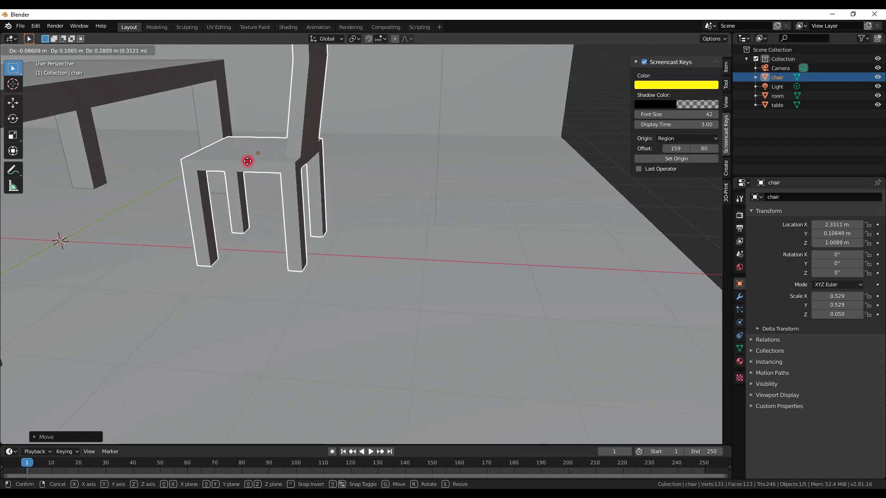
pyautogui.click(268, 181)
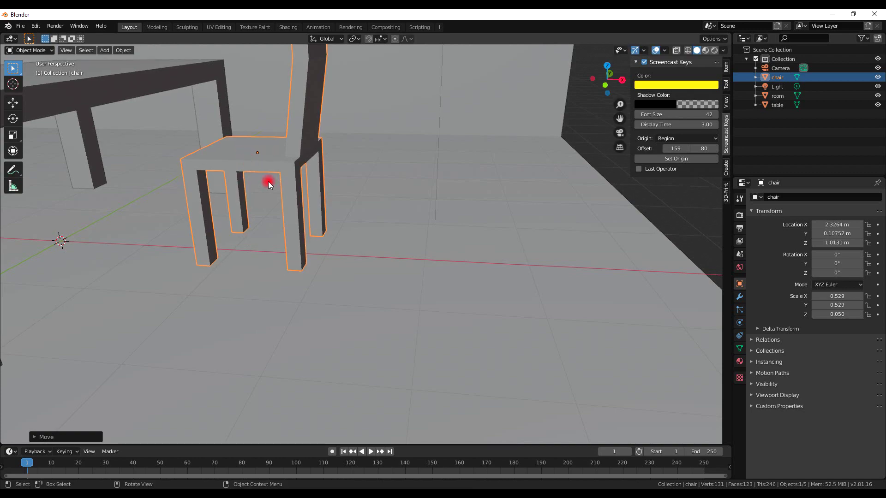
# In a wireframe top view, duplicate the chair and place the copy about 1.3 m away along positive Y.
pyautogui.moveTo(268, 181); pyautogui.dragTo(245, 231, button='middle')
pyautogui.scroll(-5, 249, 207)
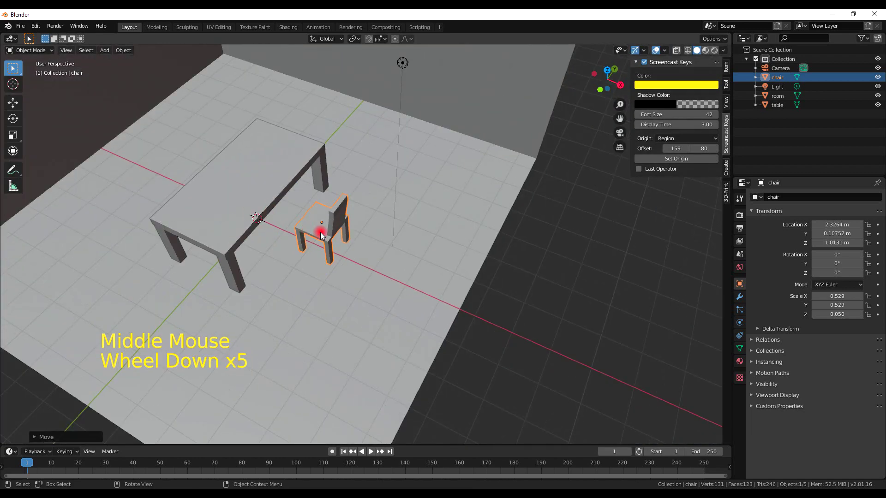
pyautogui.press('KP_7')
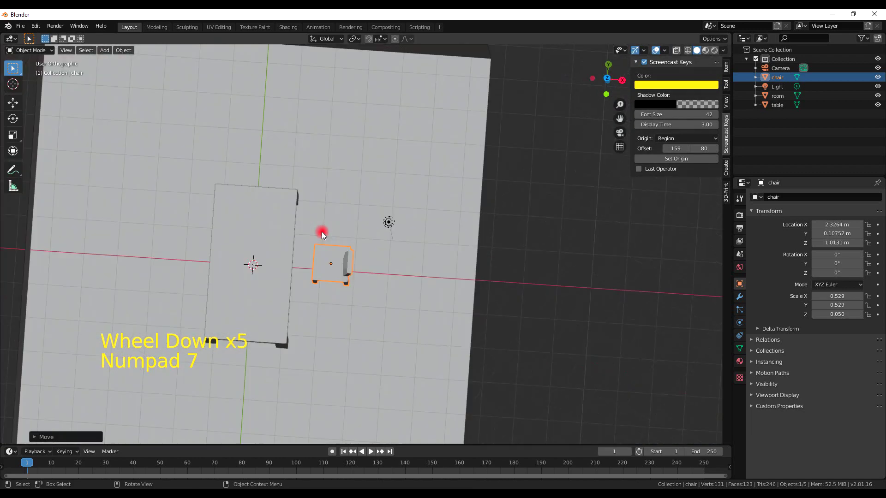
pyautogui.press('z')
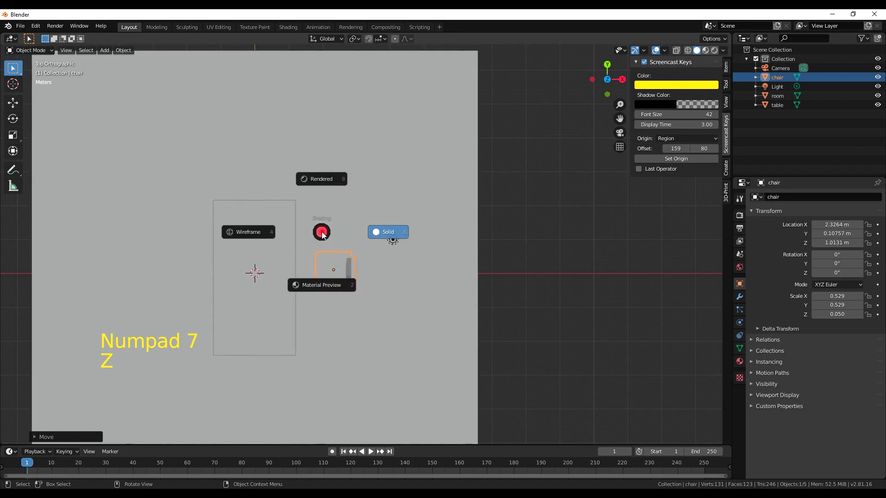
pyautogui.click(250, 232)
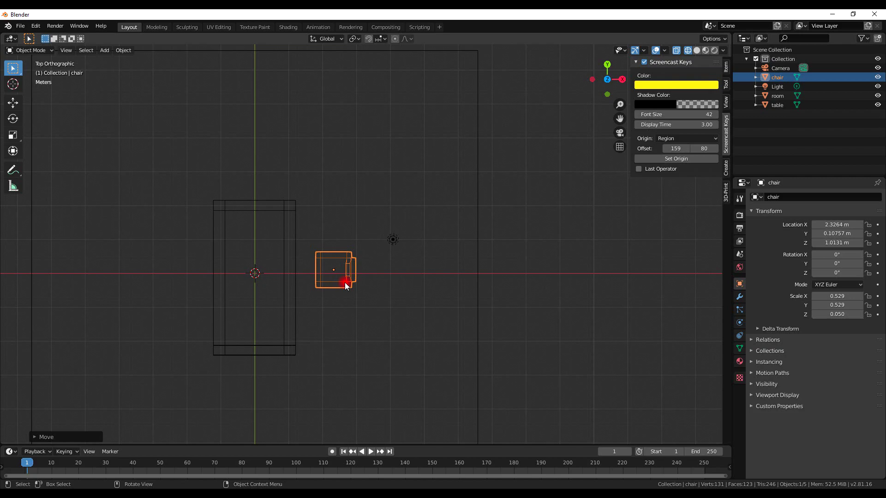
pyautogui.hotkey('shift', 'd')
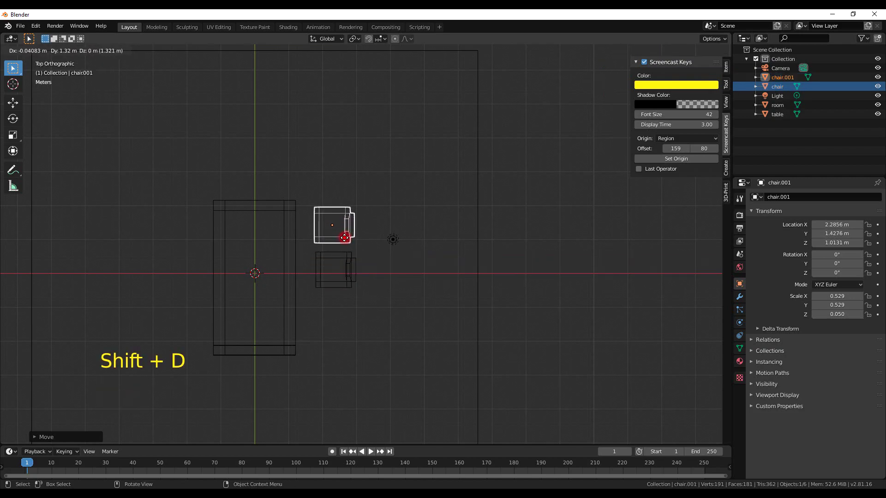
pyautogui.click(345, 239)
# Duplicate both chairs to the opposite side of the table and rotate the copies 180° to face it.
pyautogui.keyDown('shift'); pyautogui.click(346, 265); pyautogui.keyUp('shift')
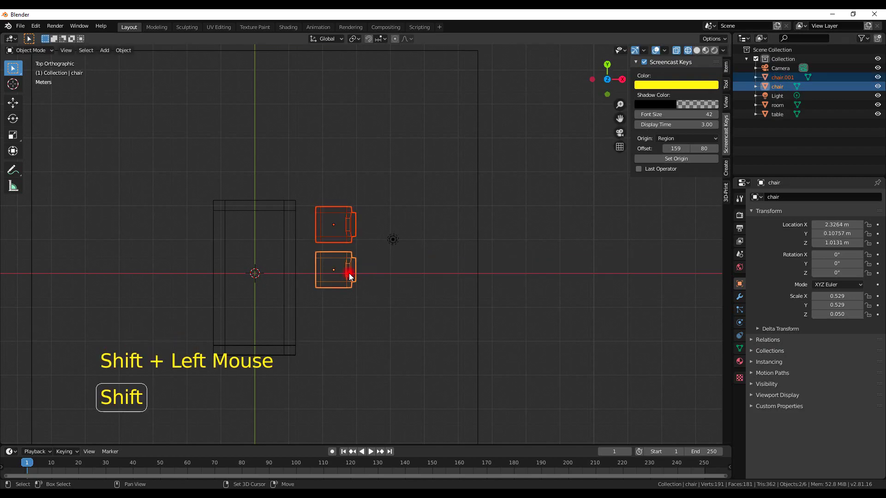
pyautogui.hotkey('shift', 'd')
pyautogui.click(189, 285)
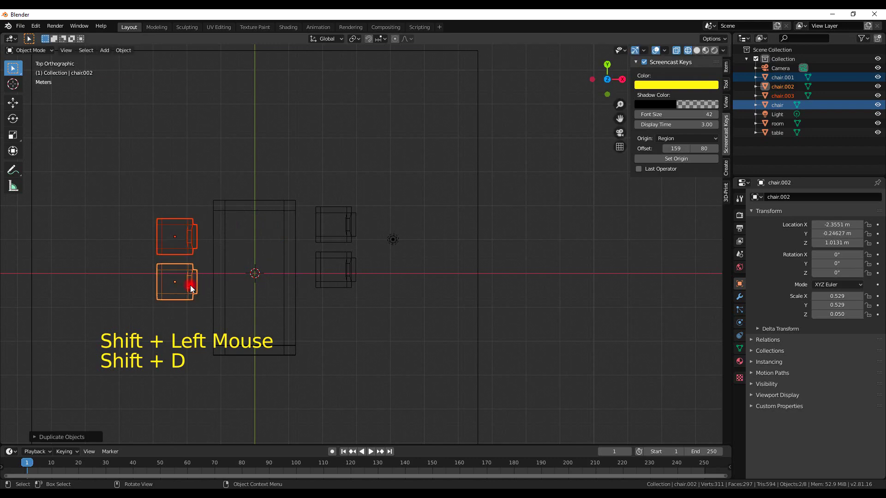
pyautogui.write('r180')
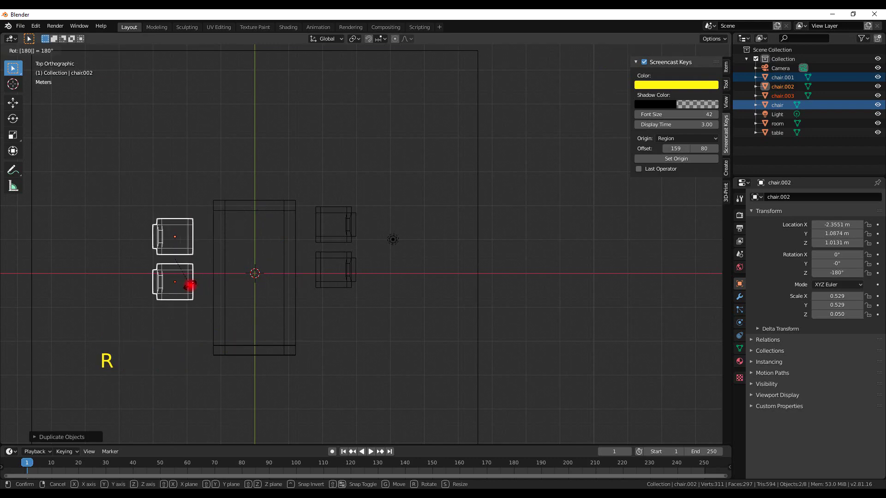
pyautogui.click(190, 285)
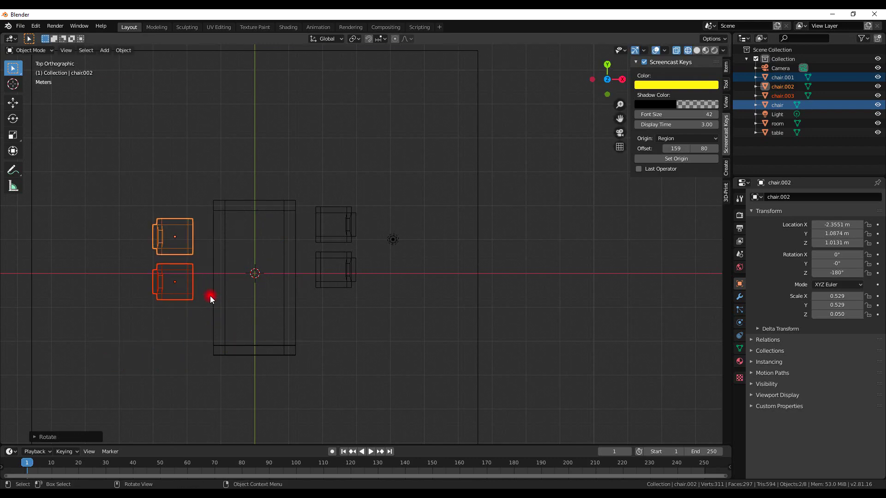
# Move the rotated pair and each chair on the other side toward the table so all four seats tuck partly under it.
pyautogui.press('g')
pyautogui.click(249, 308)
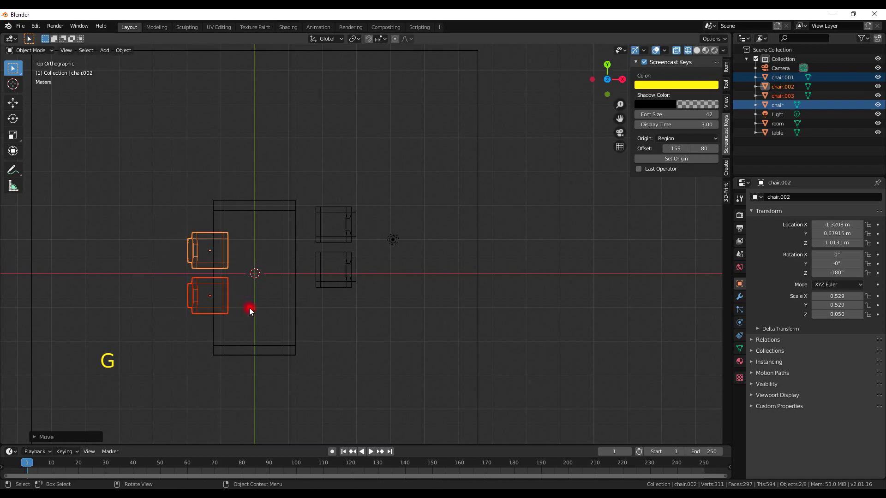
pyautogui.click(334, 234)
pyautogui.press('g')
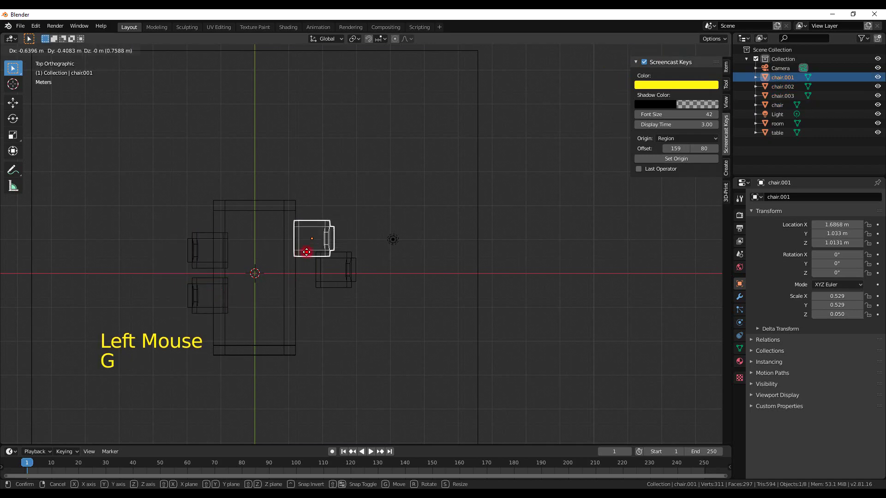
pyautogui.click(301, 258)
pyautogui.click(339, 281)
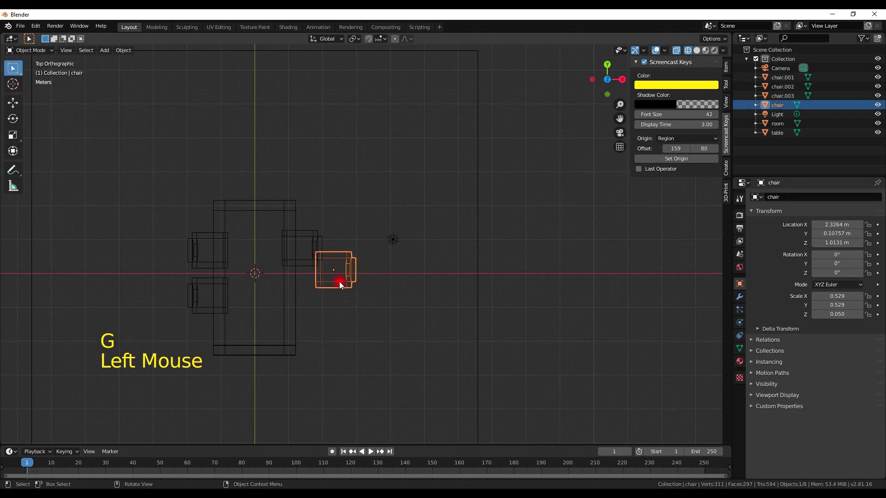
pyautogui.press('g')
pyautogui.click(303, 317)
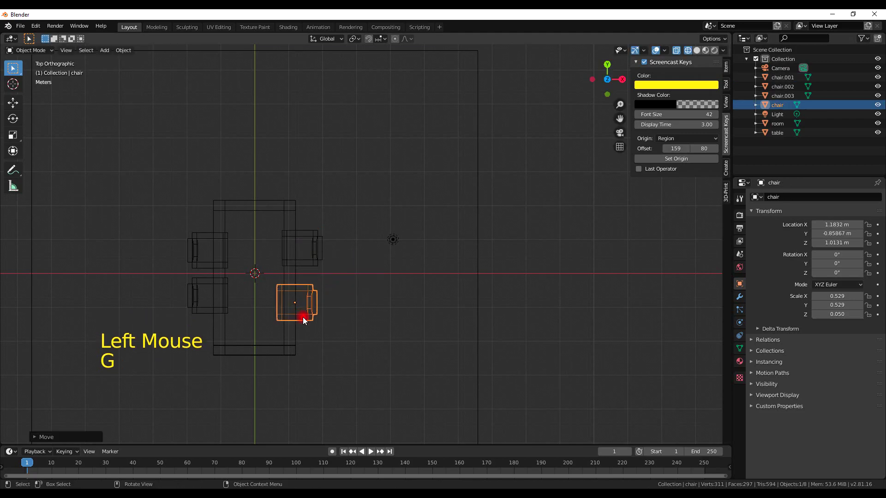
# View the room in perspective and switch the viewport from wireframe to rendered shading.
pyautogui.moveTo(303, 318); pyautogui.dragTo(279, 246, button='middle')
pyautogui.press('Tab')
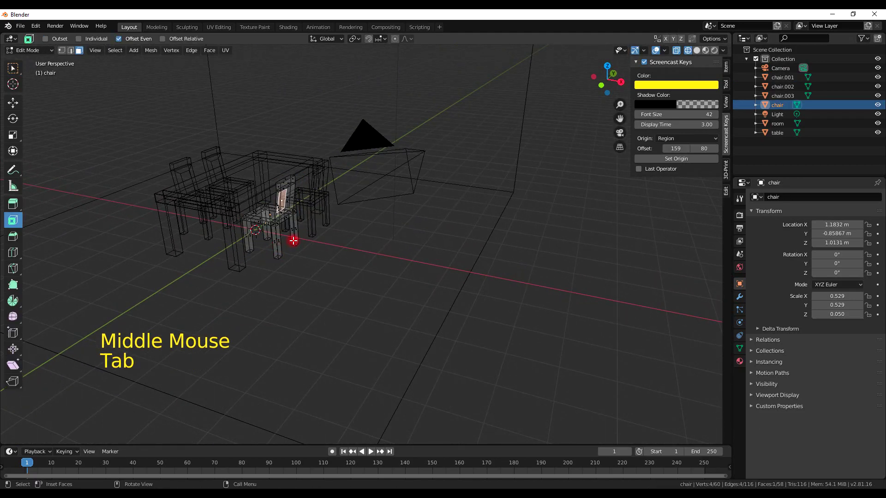
pyautogui.press('Tab')
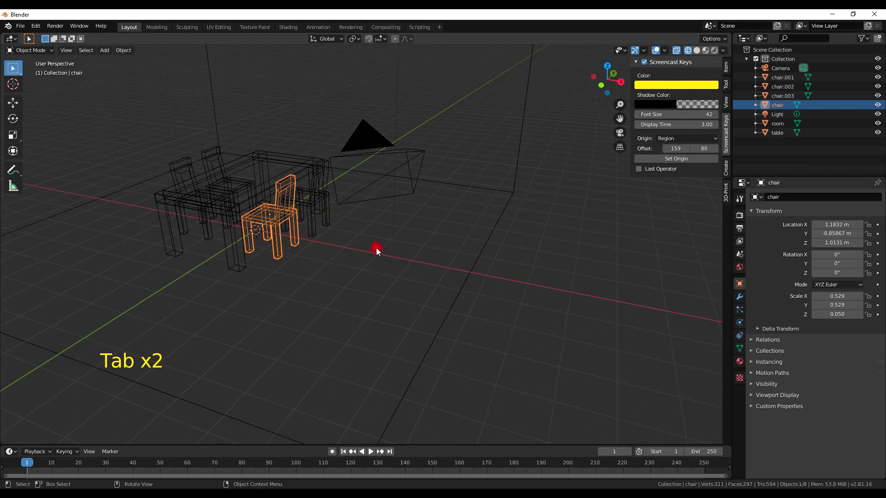
pyautogui.press('z')
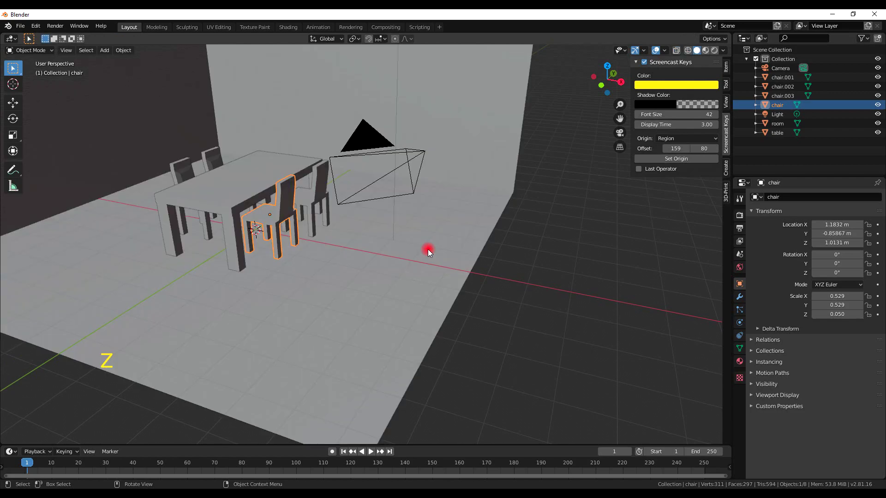
pyautogui.moveTo(428, 249)
pyautogui.mouseDown(button='middle')
pyautogui.moveTo(332, 233)
pyautogui.moveTo(350, 237)
pyautogui.moveTo(318, 261)
pyautogui.moveTo(339, 265)
pyautogui.mouseUp(button='middle')
pyautogui.keyDown('shift'); pyautogui.moveTo(339, 265); pyautogui.dragTo(428, 275, button='middle'); pyautogui.keyUp('shift')
pyautogui.click(714, 50)
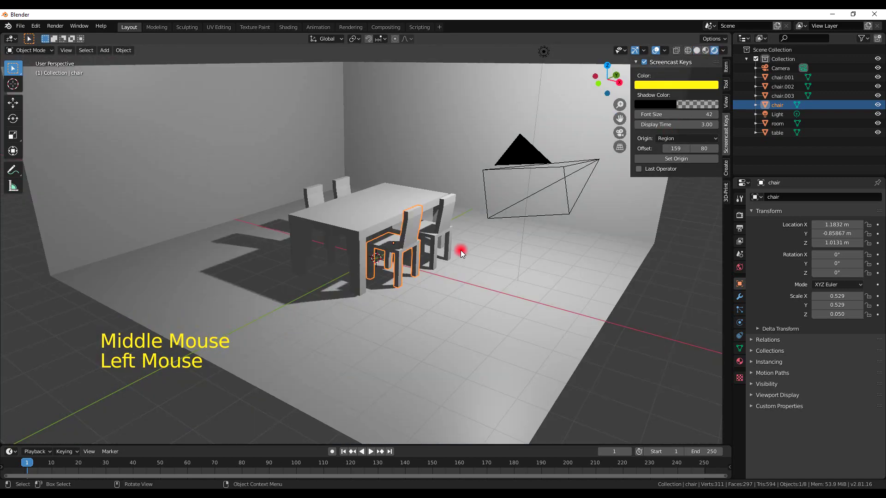
# Move the existing light down into the room, to about X 3.43 m, Y -0.14 m, Z 4.48 m.
pyautogui.click(553, 62)
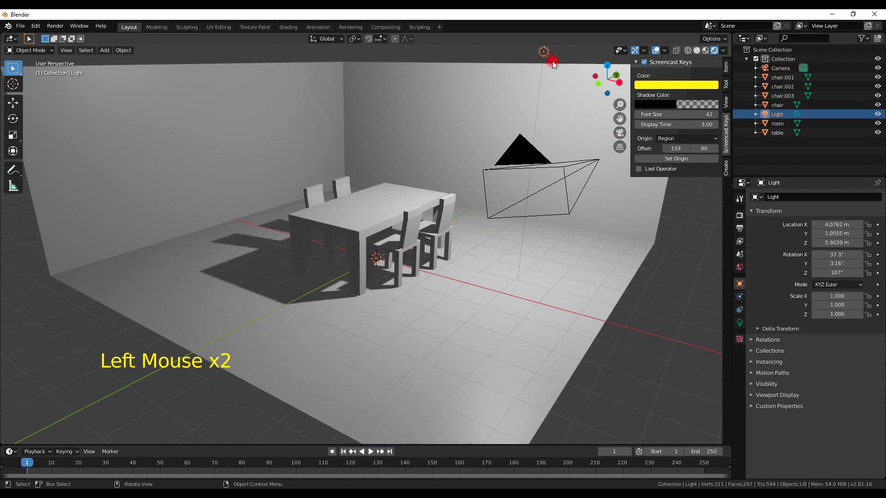
pyautogui.press('g')
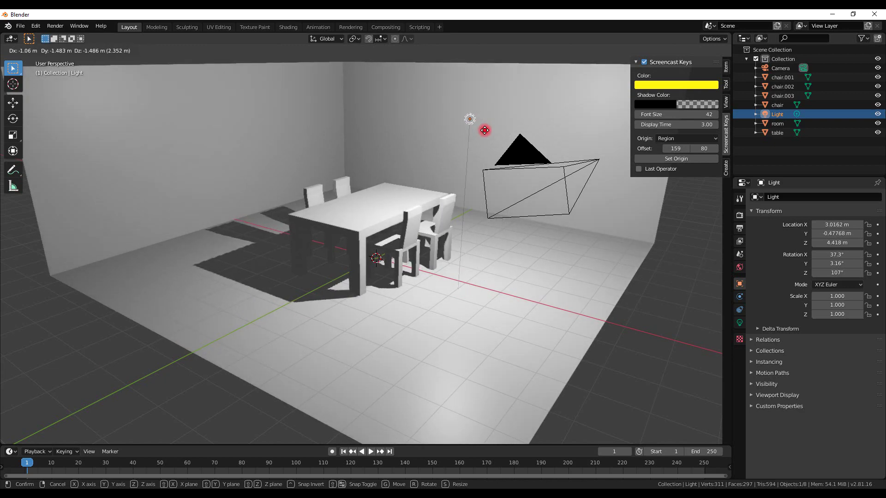
pyautogui.click(501, 125)
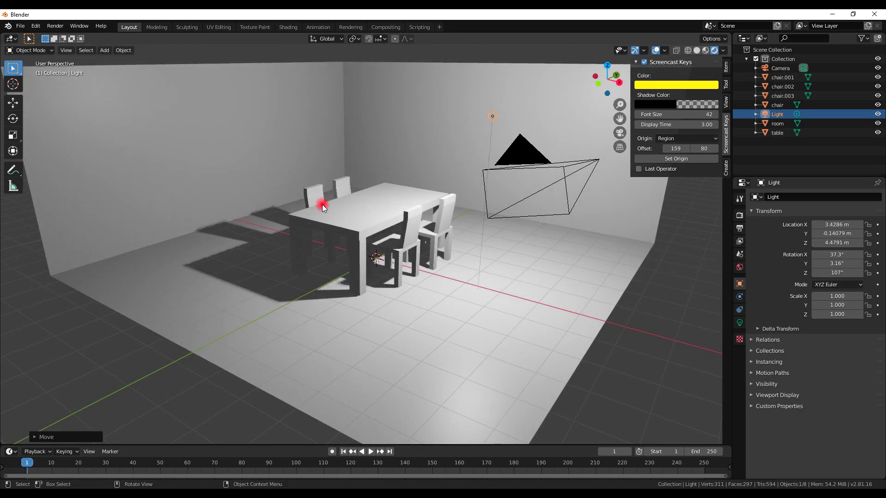
# Add a point light to the scene at the 3D cursor.
pyautogui.hotkey('shift', 'a')
pyautogui.moveTo(297, 213)
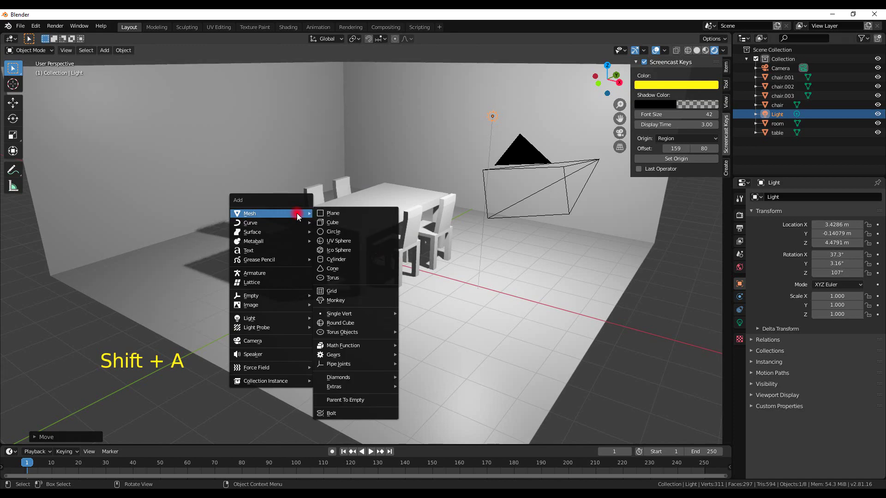
pyautogui.moveTo(256, 318)
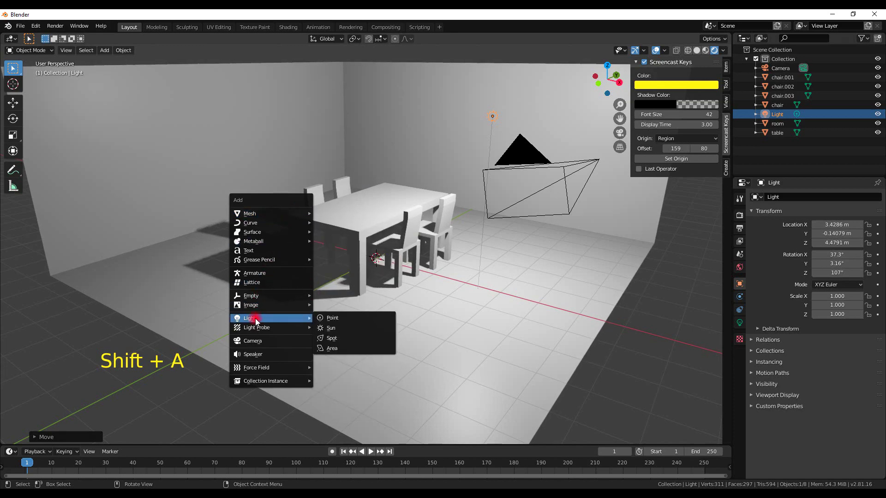
pyautogui.click(333, 318)
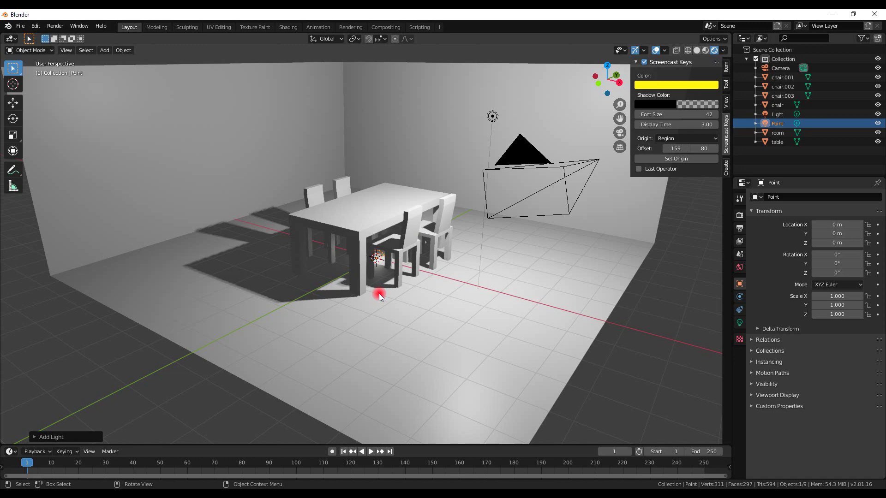
# Move the point light to about X 1.10 m, Z 3.73 m, and shift it along negative Y to hang beyond the table's near end.
pyautogui.press('g')
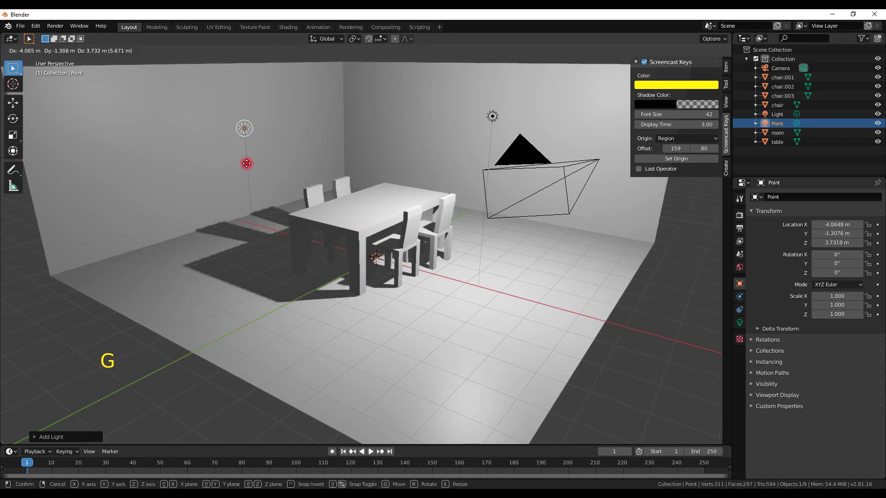
pyautogui.click(246, 163)
pyautogui.press('g')
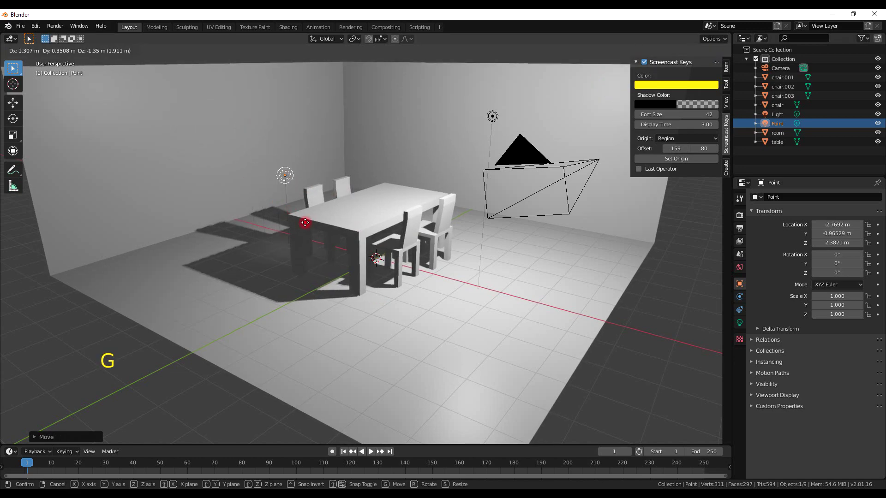
pyautogui.press('x')
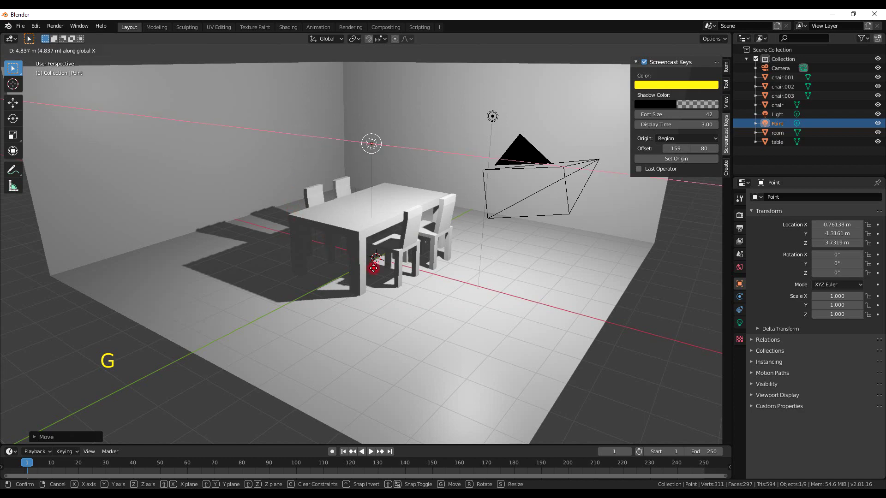
pyautogui.click(379, 262)
pyautogui.press('g')
pyautogui.press('y')
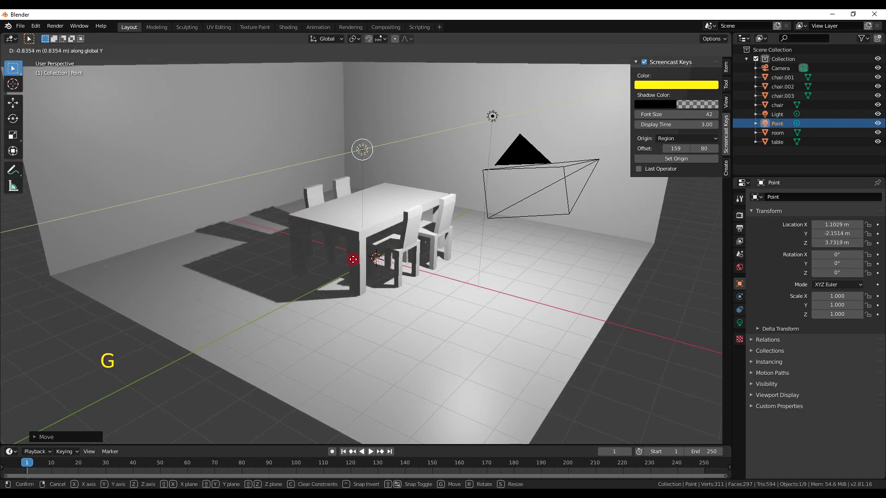
pyautogui.click(692, 295)
# Try a power of 1000 W for the point light and settle on 500 W.
pyautogui.click(740, 323)
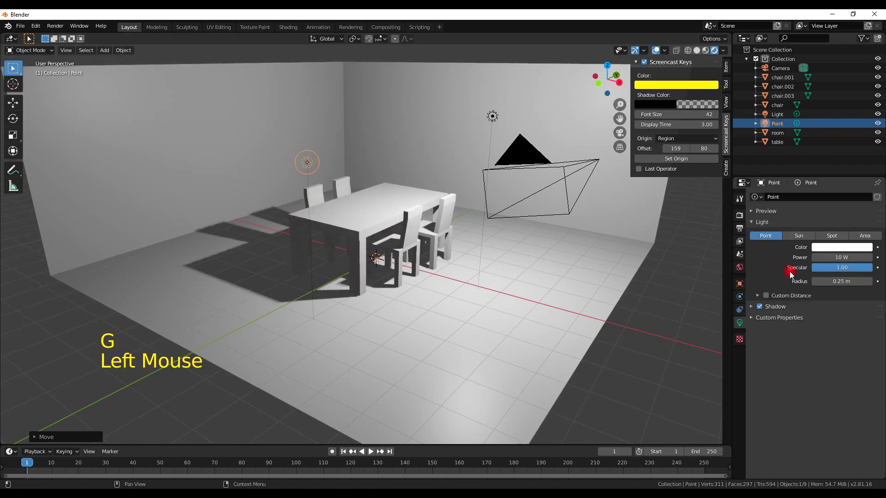
pyautogui.doubleClick(842, 258)
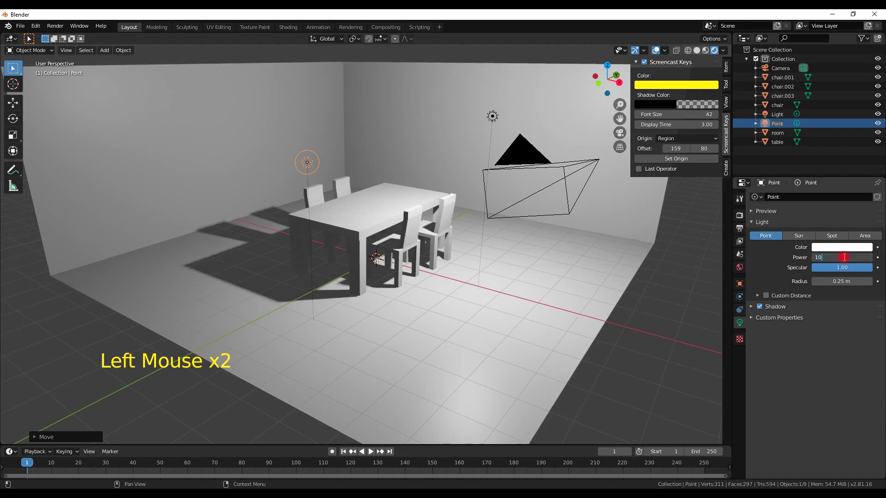
pyautogui.write('00')
pyautogui.press('Return')
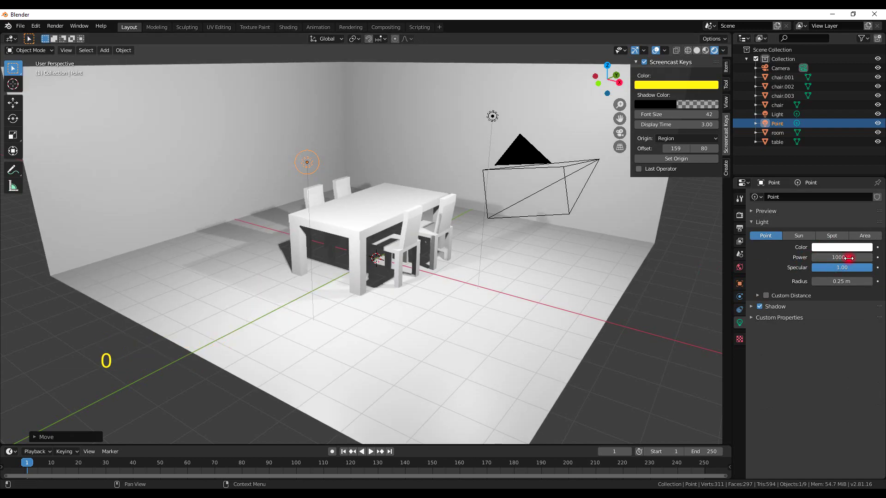
pyautogui.click(843, 258)
pyautogui.write('50')
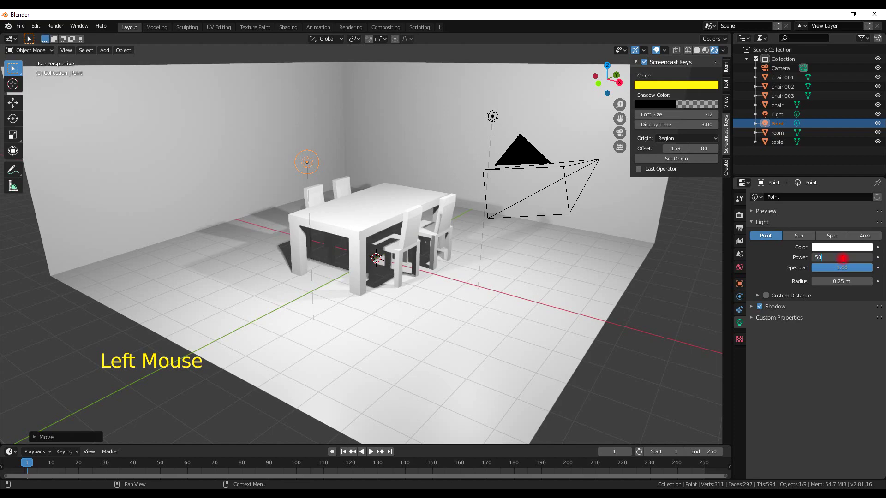
pyautogui.write('0')
pyautogui.press('Return')
# Add a cube and move it up beside the room's negative-X wall, shifting it about 0.98 m closer along X.
pyautogui.moveTo(617, 247); pyautogui.dragTo(488, 220, button='middle')
pyautogui.scroll(1, 391, 243)
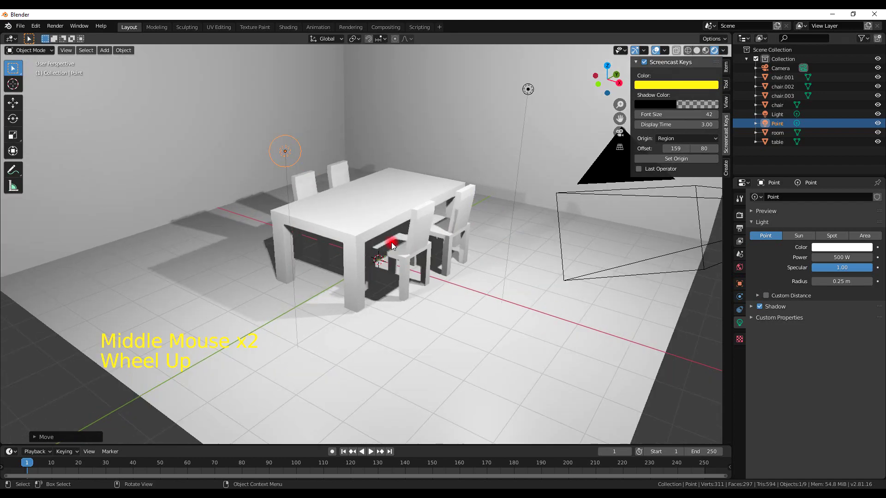
pyautogui.moveTo(392, 242); pyautogui.dragTo(389, 234, button='middle')
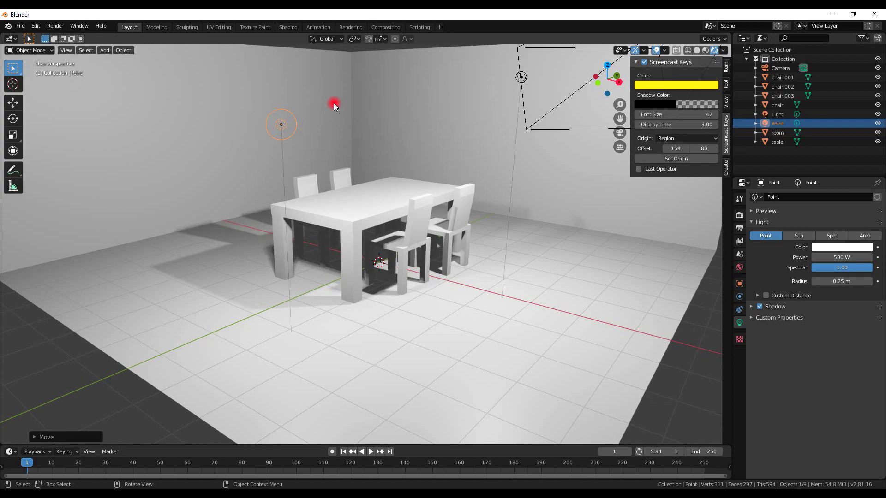
pyautogui.hotkey('shift', 'a')
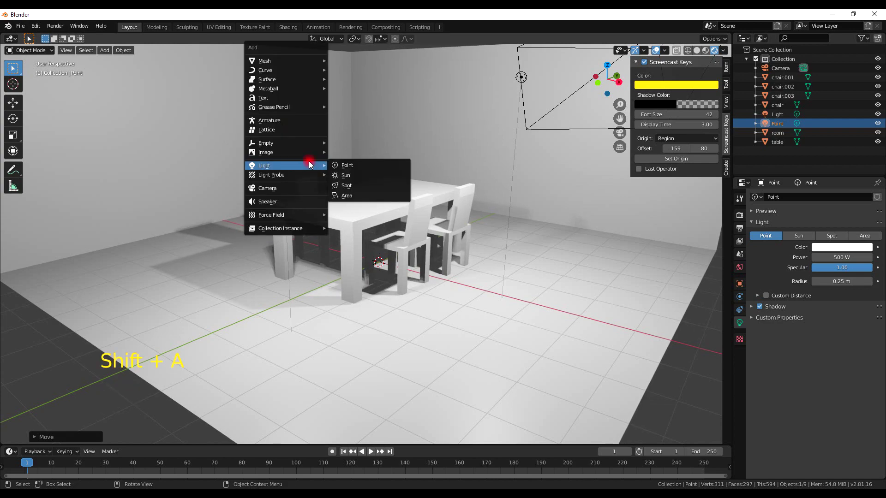
pyautogui.moveTo(305, 62)
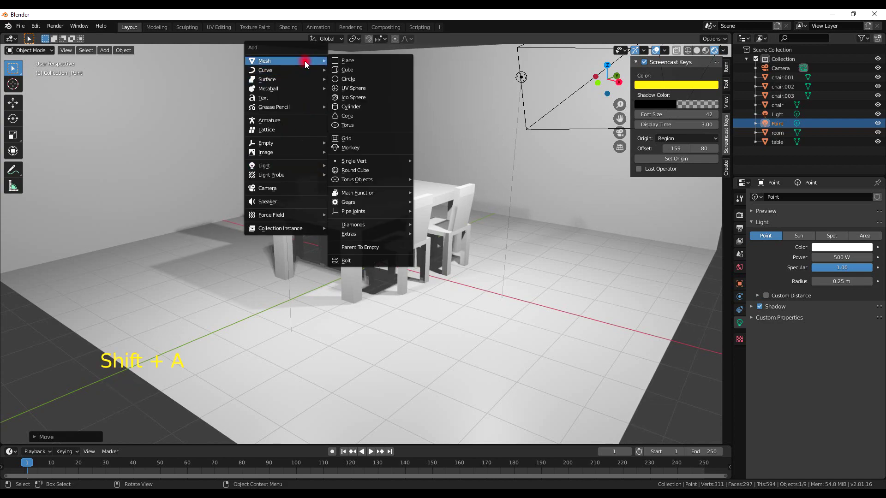
pyautogui.click(347, 70)
pyautogui.press('g')
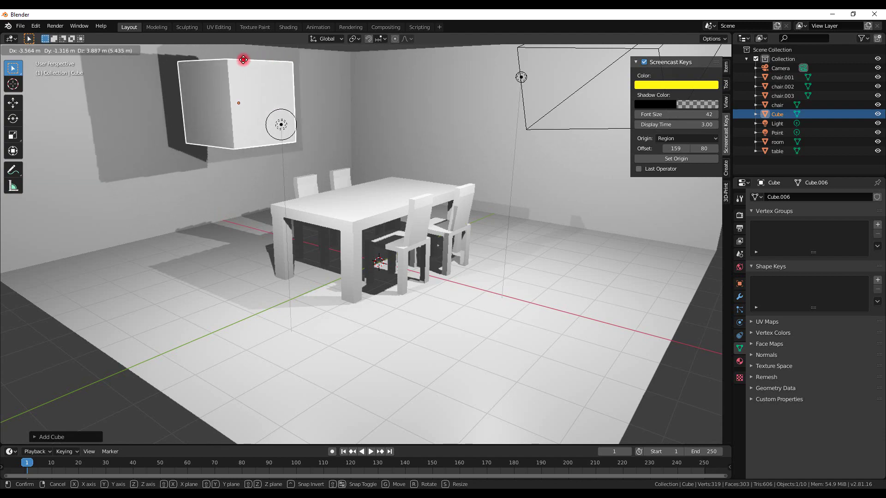
pyautogui.click(205, 76)
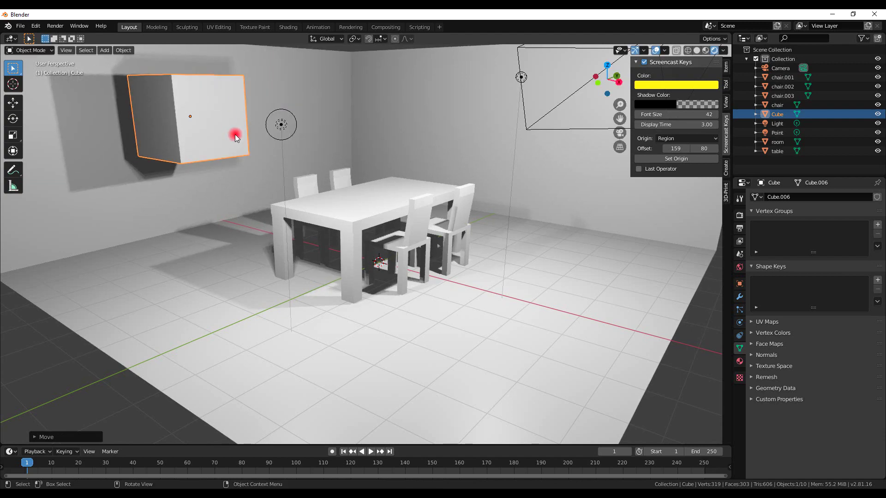
pyautogui.press('g')
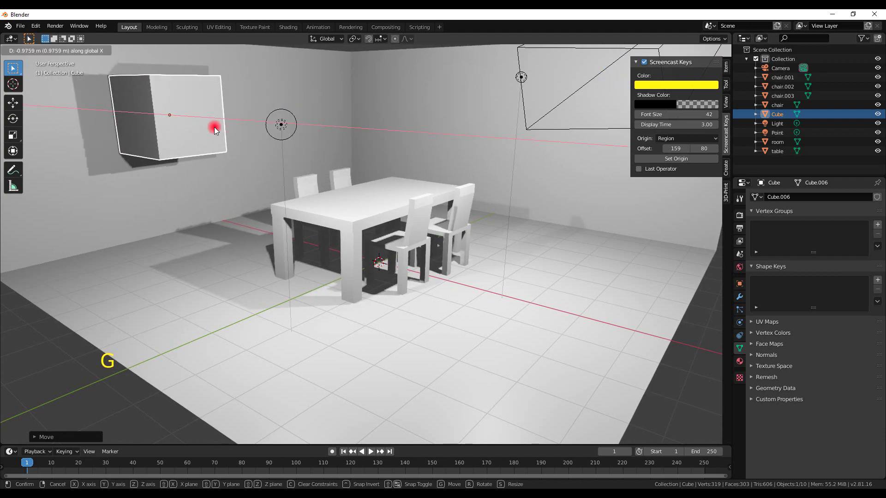
pyautogui.click(215, 131)
# Scale the cube down along X to less than half its depth to form a shallow wall cabinet.
pyautogui.press('s')
pyautogui.press('x')
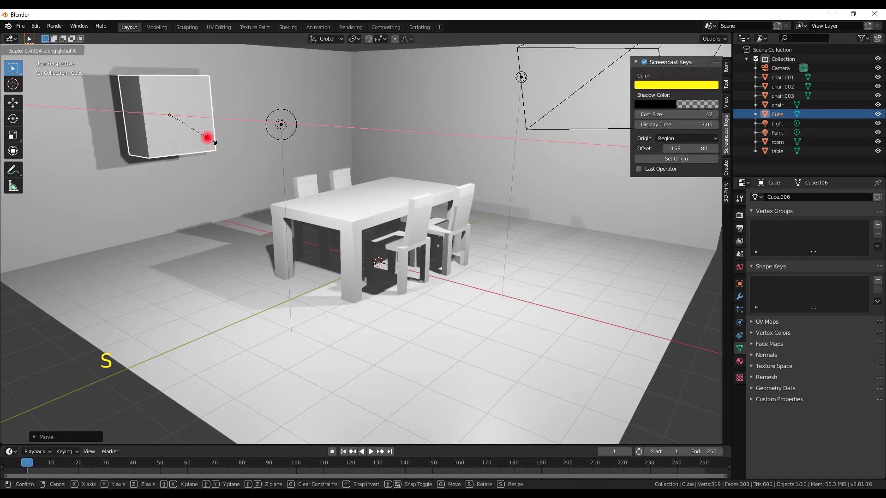
pyautogui.click(229, 162)
pyautogui.press('s')
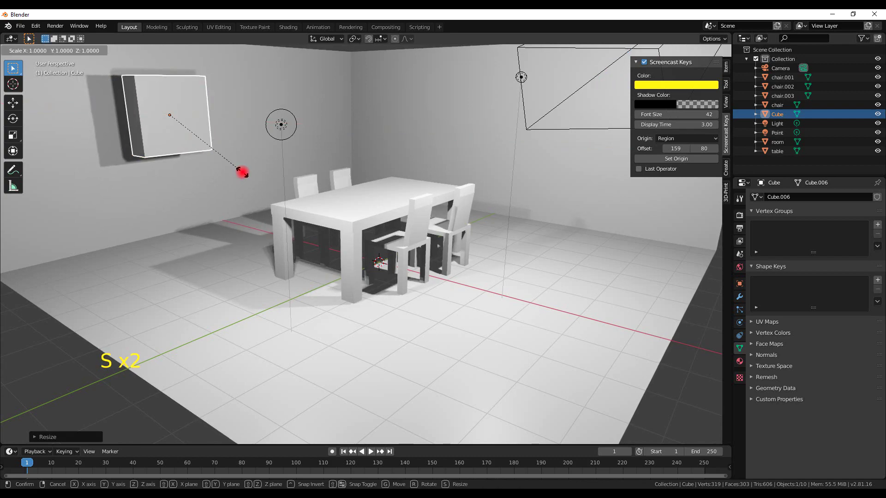
pyautogui.click(218, 140)
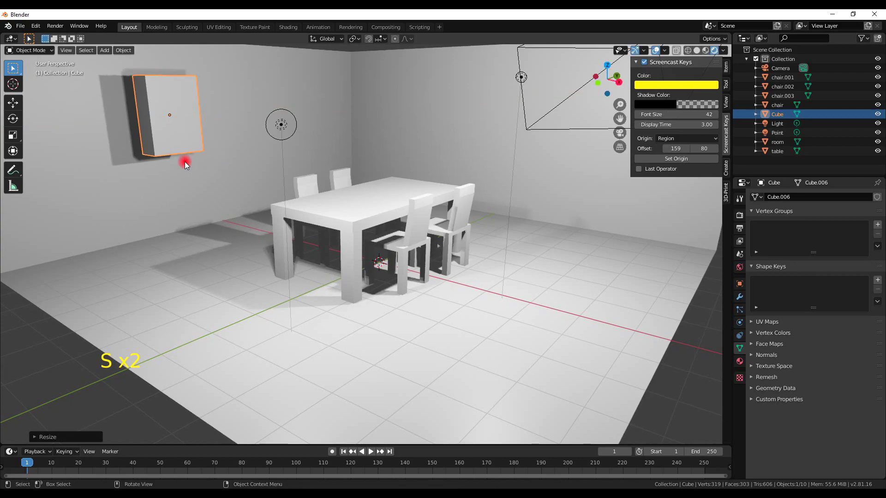
# Move the cabinet about 0.83 m along negative X so its back sits against the wall.
pyautogui.moveTo(191, 165); pyautogui.dragTo(299, 210, button='middle')
pyautogui.press('g')
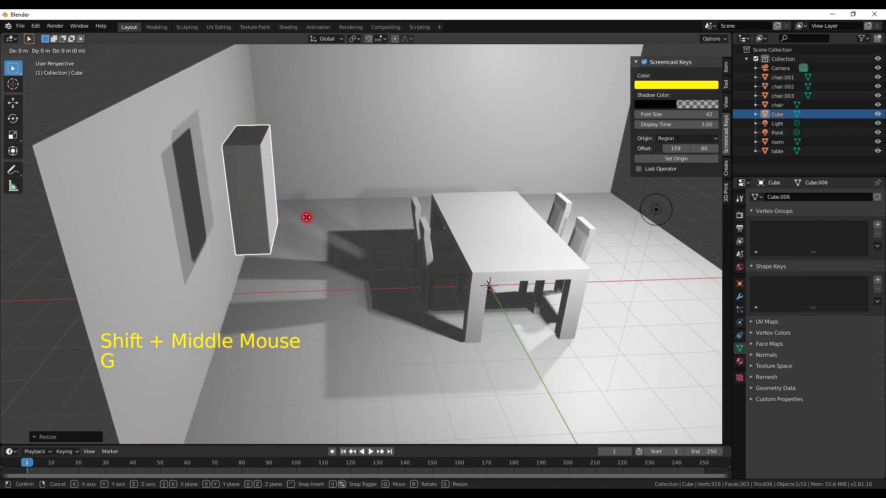
pyautogui.press('x')
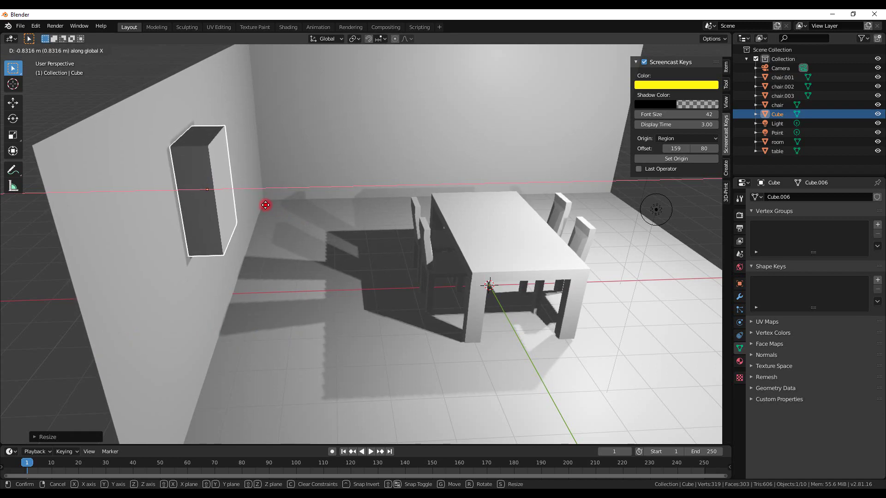
pyautogui.click(266, 205)
# Duplicate the wall cabinet and place the copy beside it, about 1.5 m along Y, leaving a thin gap.
pyautogui.moveTo(318, 216); pyautogui.dragTo(273, 210, button='middle')
pyautogui.moveTo(235, 176); pyautogui.dragTo(252, 182, button='middle')
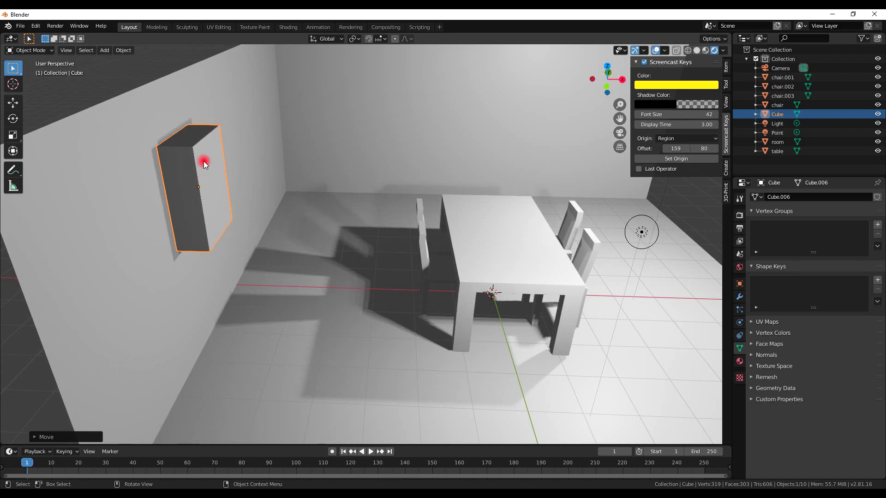
pyautogui.moveTo(205, 164); pyautogui.dragTo(823, 306, button='middle')
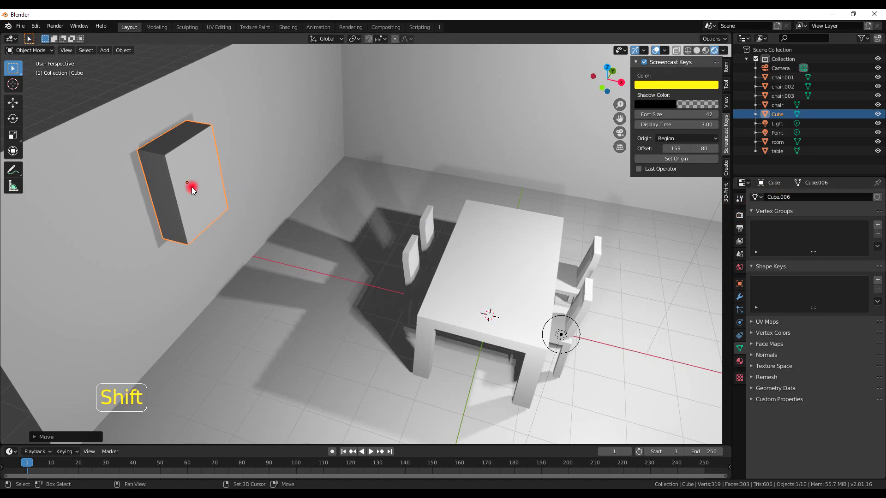
pyautogui.hotkey('shift', 'd')
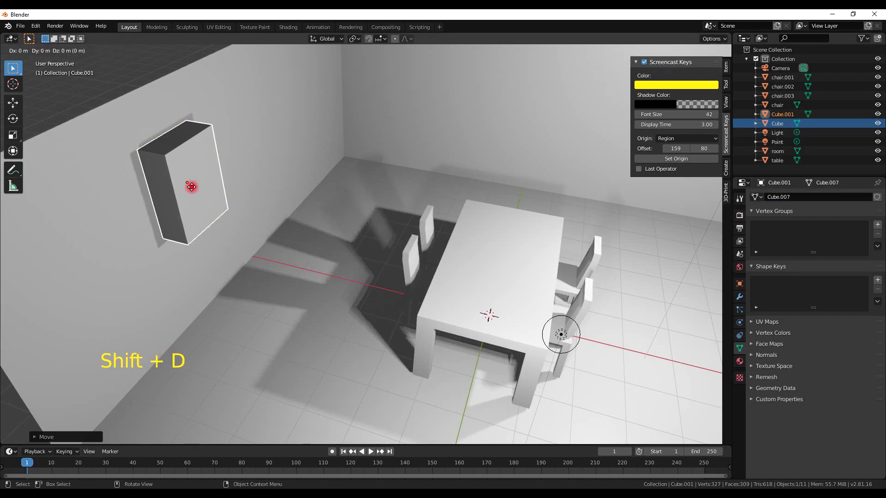
pyautogui.press('y')
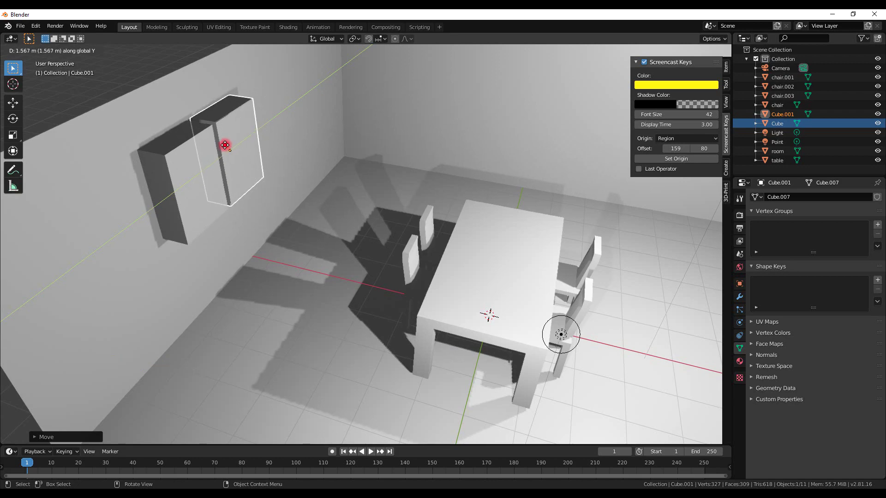
pyautogui.click(225, 146)
# Duplicate the newest cabinet twice more along Y, about 1.5 m apart, to complete a row of four.
pyautogui.hotkey('shift', 'd')
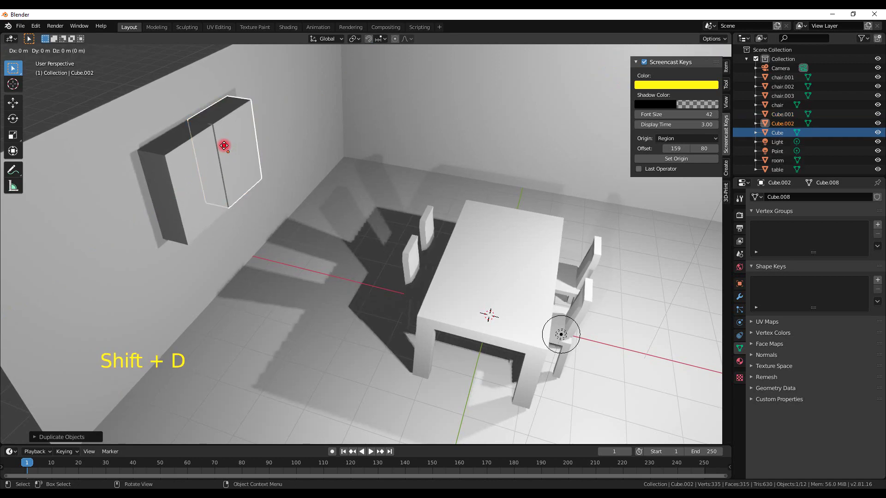
pyautogui.press('y')
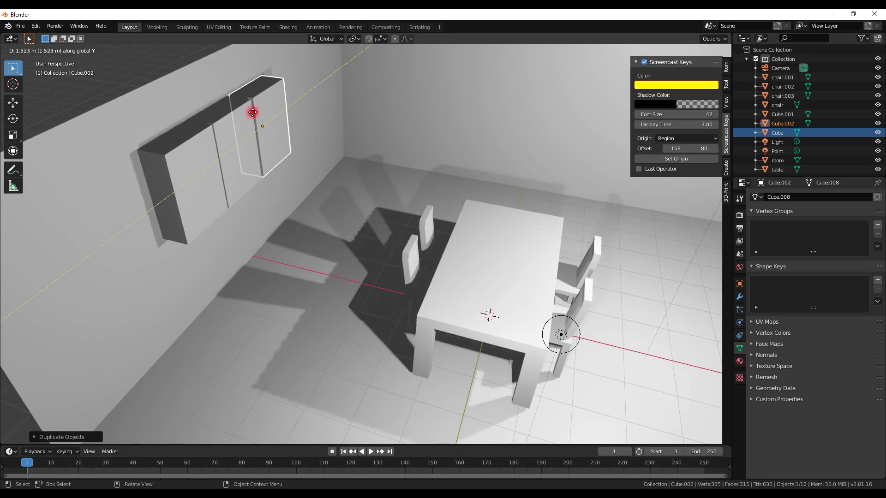
pyautogui.click(287, 146)
pyautogui.moveTo(286, 147); pyautogui.dragTo(312, 126, button='middle')
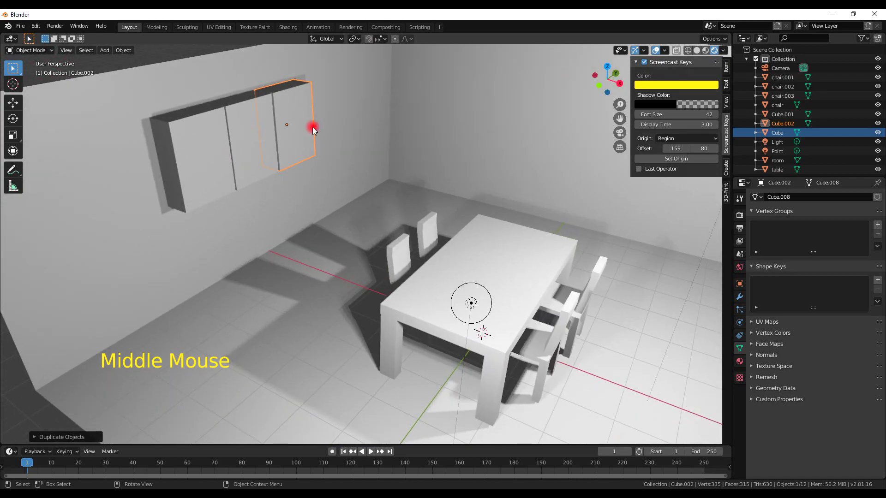
pyautogui.hotkey('shift', 'd')
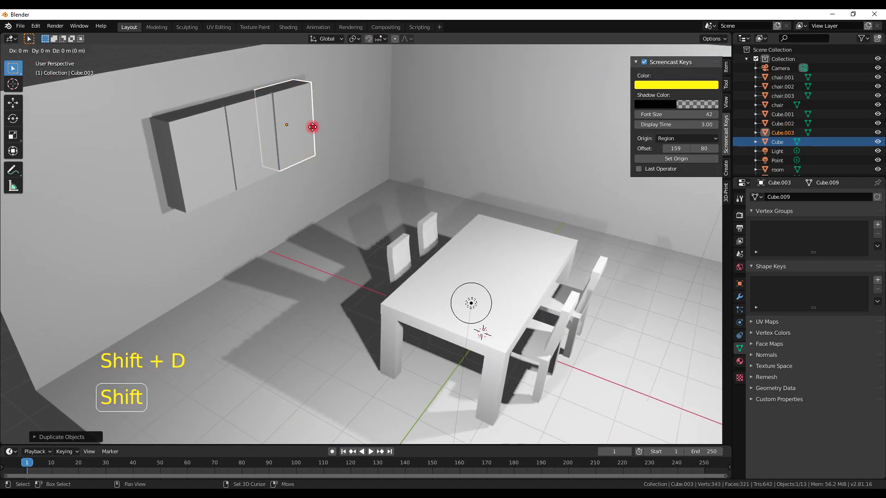
pyautogui.press('y')
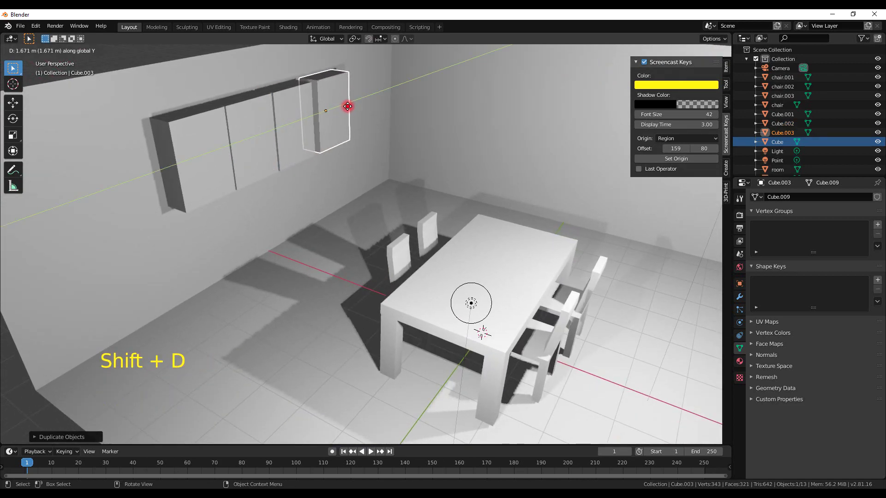
pyautogui.click(346, 106)
# Duplicate all four wall cabinets and move the copies about 3.45 m in X, 2.32 m in Y and -0.39 m in Z.
pyautogui.moveTo(371, 132)
pyautogui.mouseDown(button='middle')
pyautogui.moveTo(309, 119)
pyautogui.moveTo(363, 123)
pyautogui.moveTo(366, 137)
pyautogui.mouseUp(button='middle')
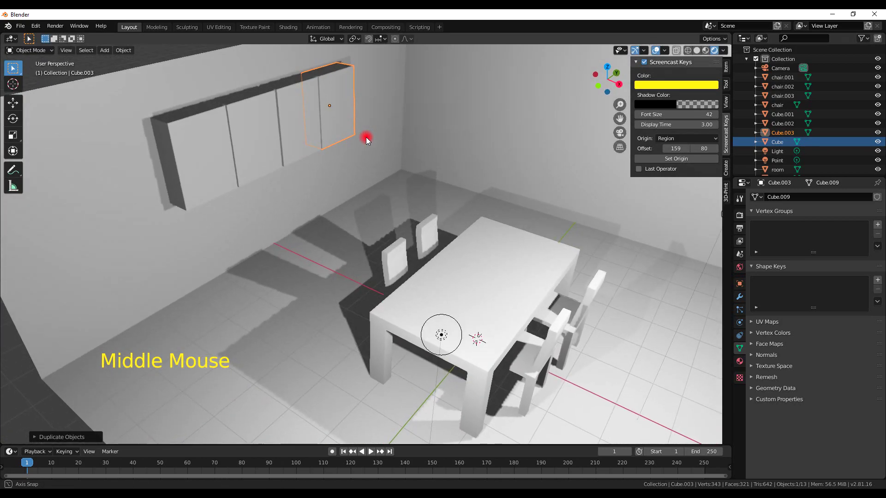
pyautogui.keyDown('shift'); pyautogui.click(300, 120); pyautogui.keyUp('shift')
pyautogui.keyDown('shift'); pyautogui.click(252, 136); pyautogui.keyUp('shift')
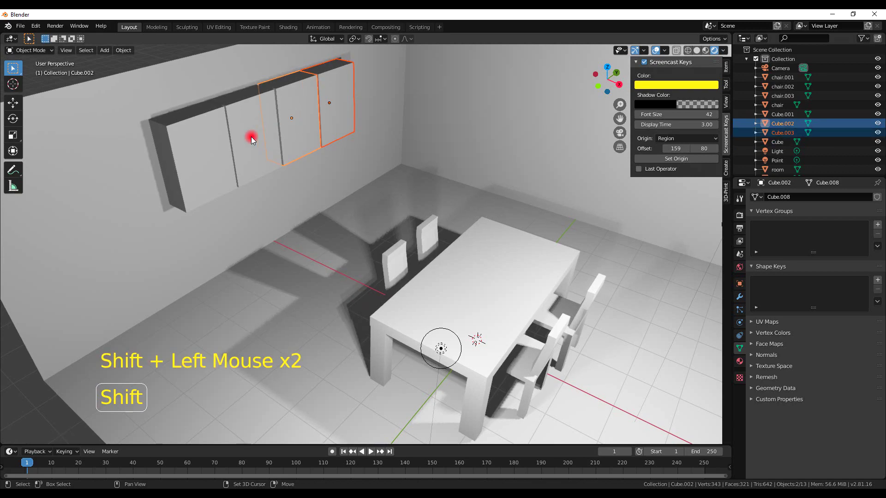
pyautogui.keyDown('shift'); pyautogui.click(199, 156); pyautogui.keyUp('shift')
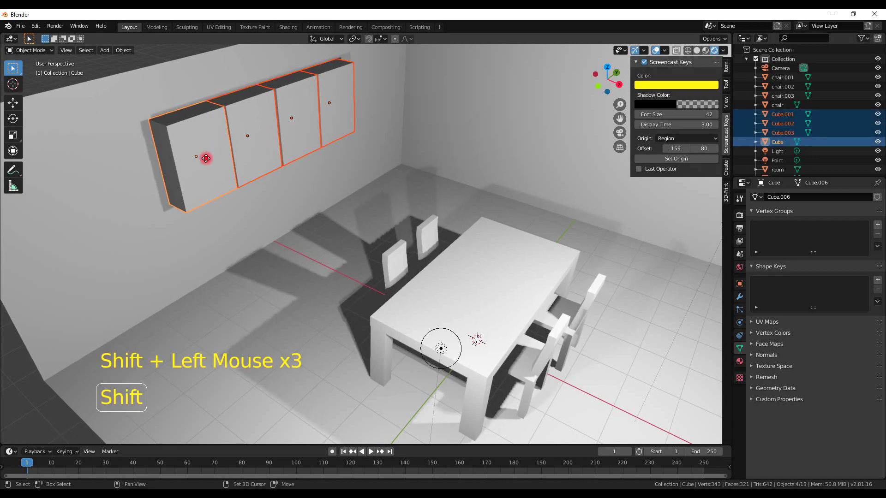
pyautogui.hotkey('shift', 'd')
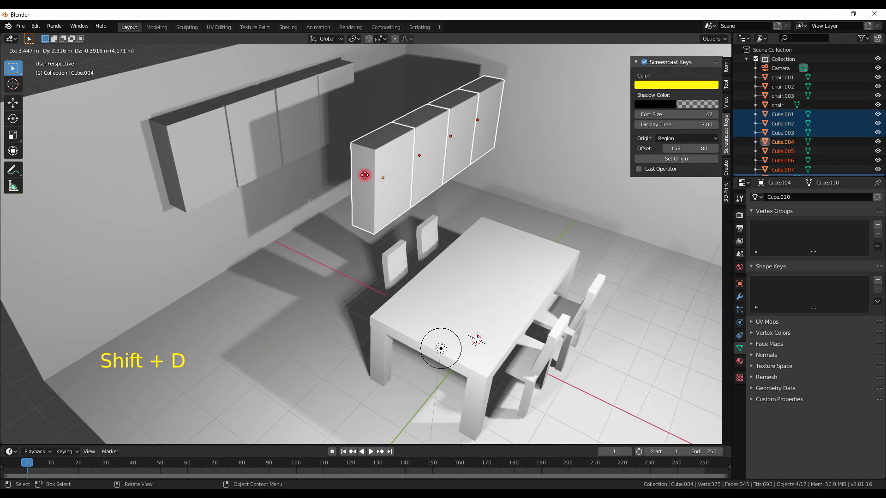
pyautogui.click(364, 175)
# Rotate the four duplicated cabinets 90° around the global Z axis so the row runs parallel to the back wall.
pyautogui.press('r')
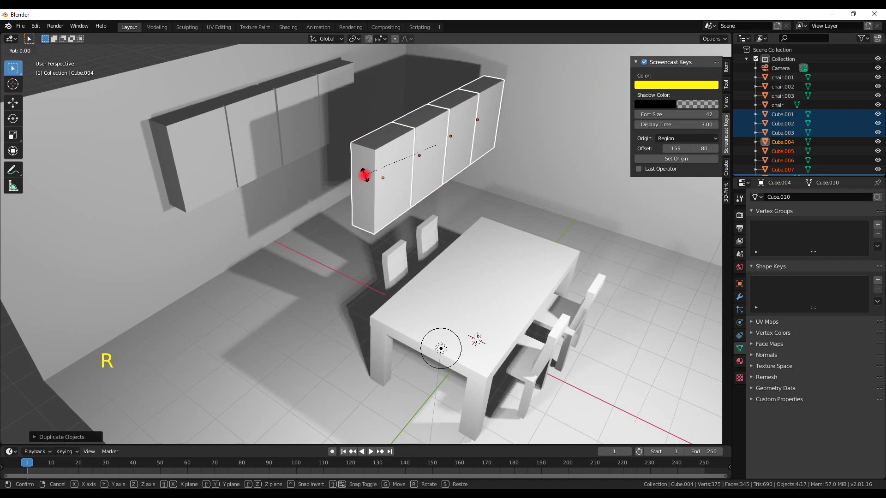
pyautogui.write('z')
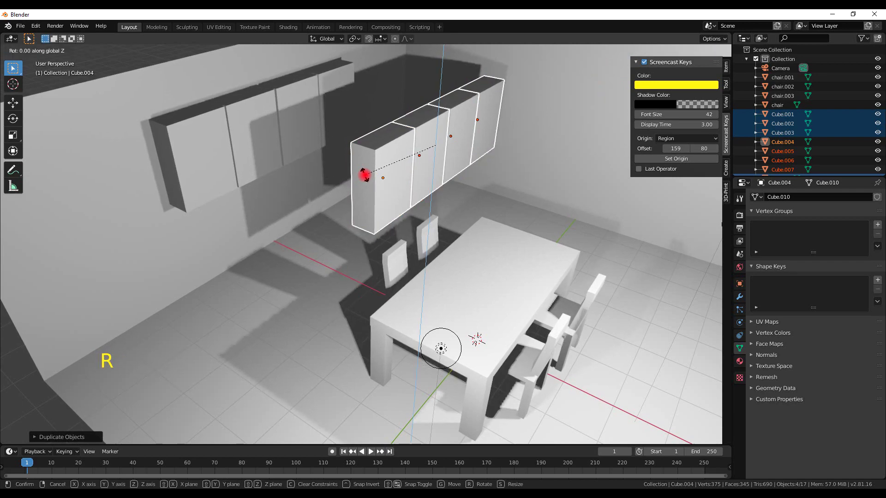
pyautogui.write('90')
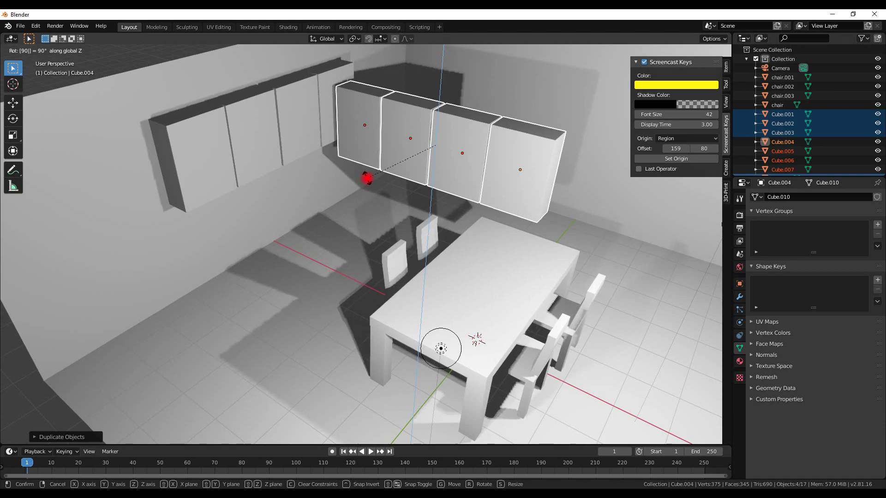
pyautogui.press('Return')
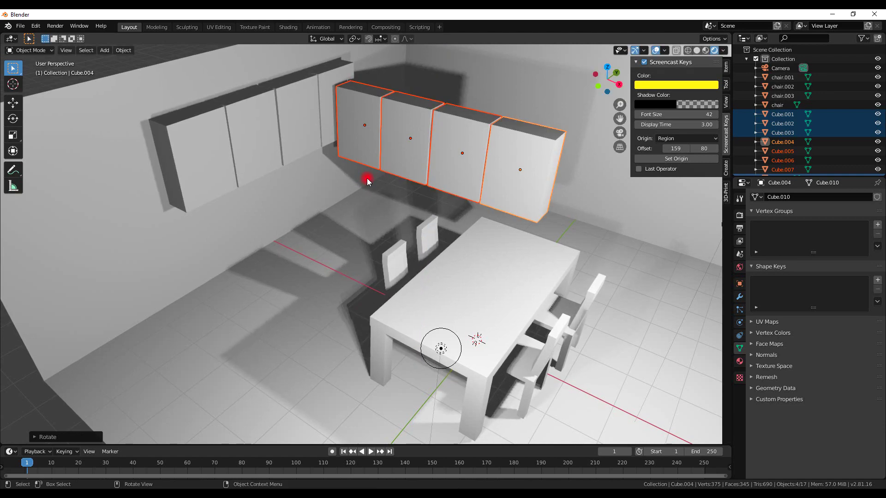
# Move the rotated cabinet row about 3.8 m along Y so its back sits against the back wall.
pyautogui.press('g')
pyautogui.press('y')
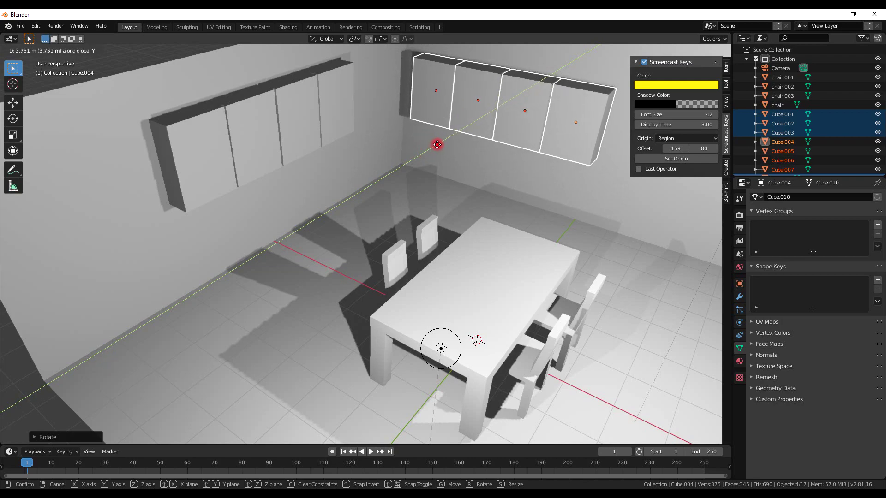
pyautogui.click(438, 144)
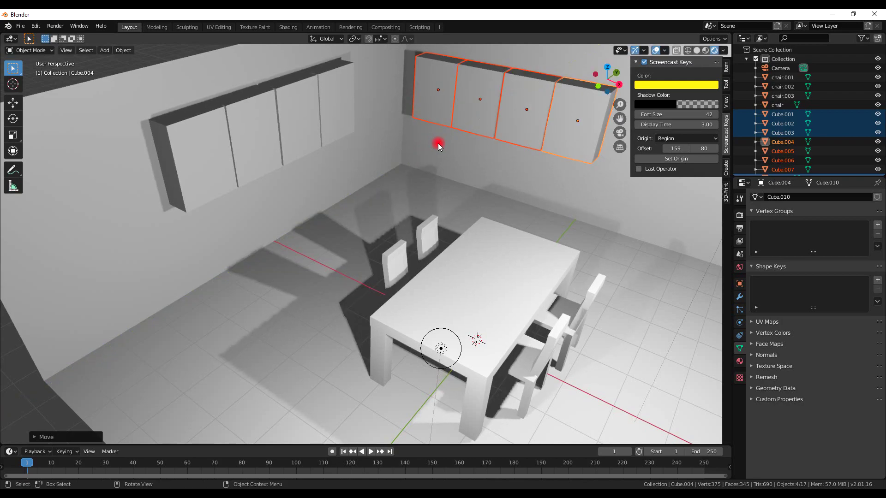
# Raise the back-wall cabinet row about 0.45 m along Z, then select the room object.
pyautogui.moveTo(424, 167); pyautogui.dragTo(440, 144, button='middle')
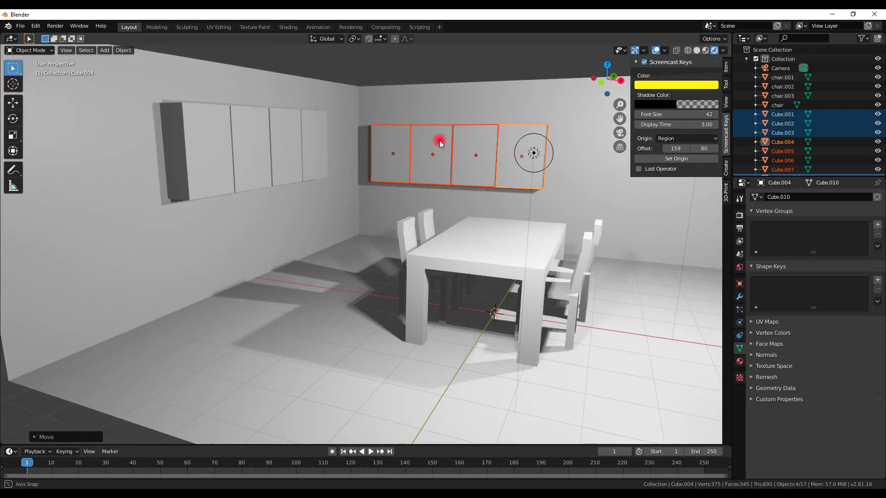
pyautogui.press('g')
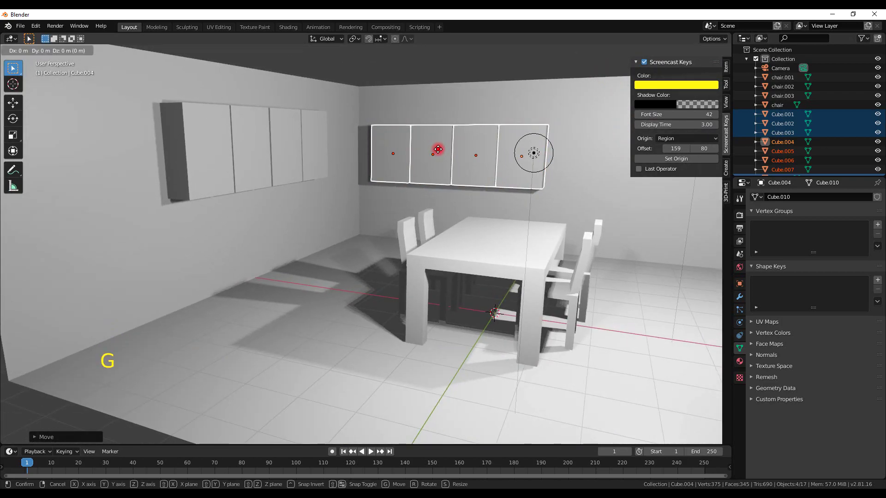
pyautogui.press('z')
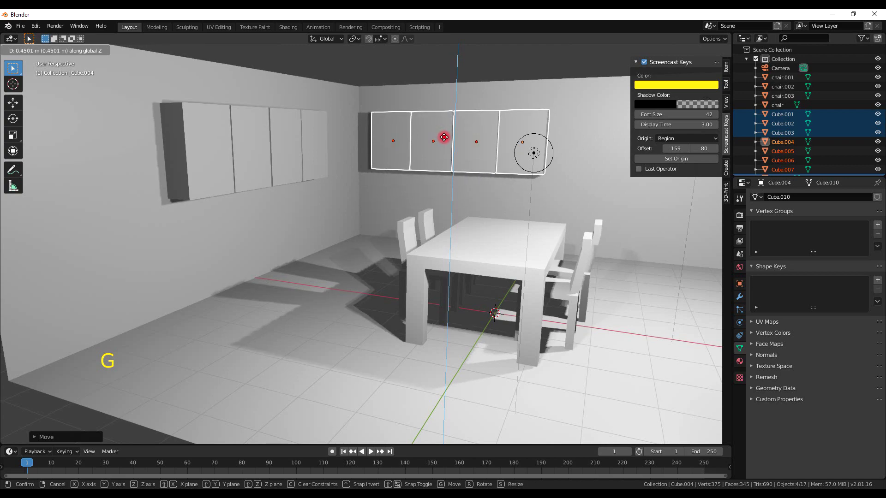
pyautogui.click(444, 136)
pyautogui.moveTo(404, 165); pyautogui.dragTo(317, 187, button='middle')
pyautogui.click(300, 191)
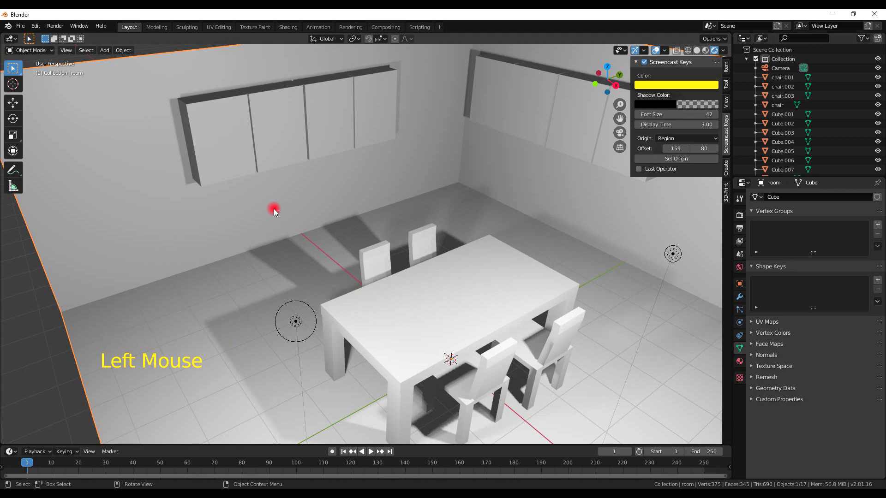